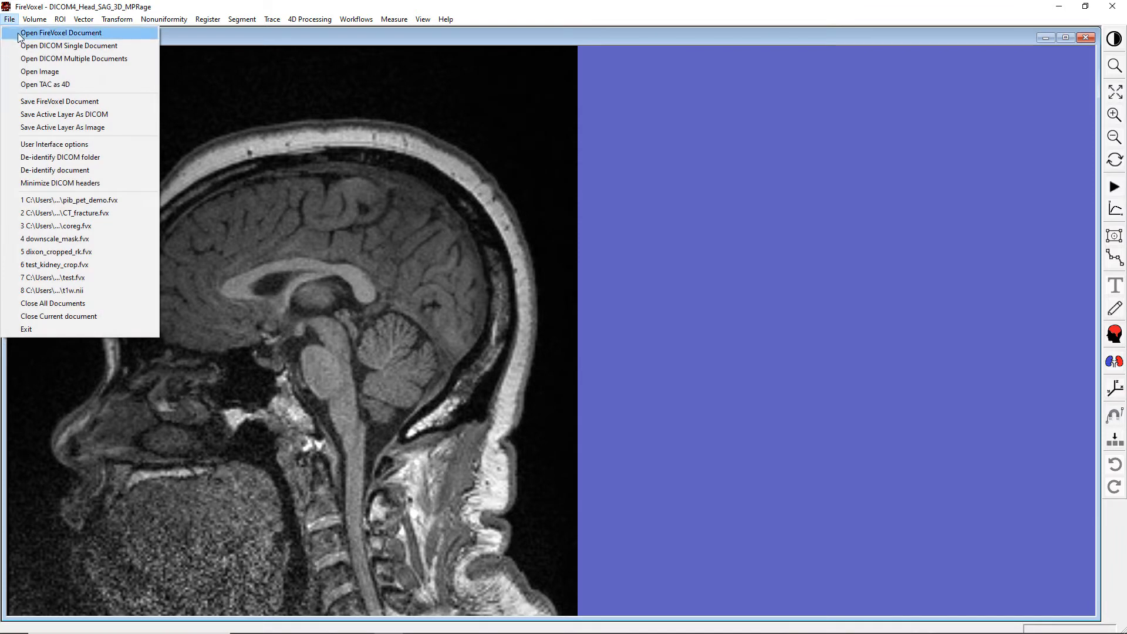
Step: Load the Head_AX FLAIR series from the FLAIR folder as a single DICOM document
left_click(68, 46)
left_click(138, 115)
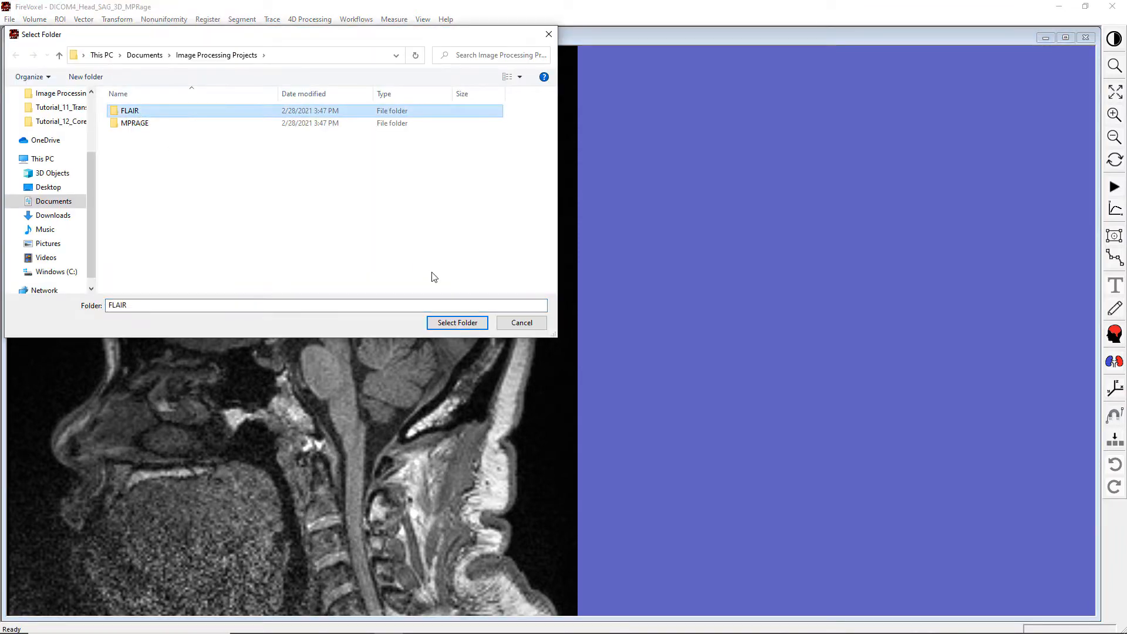
left_click(439, 326)
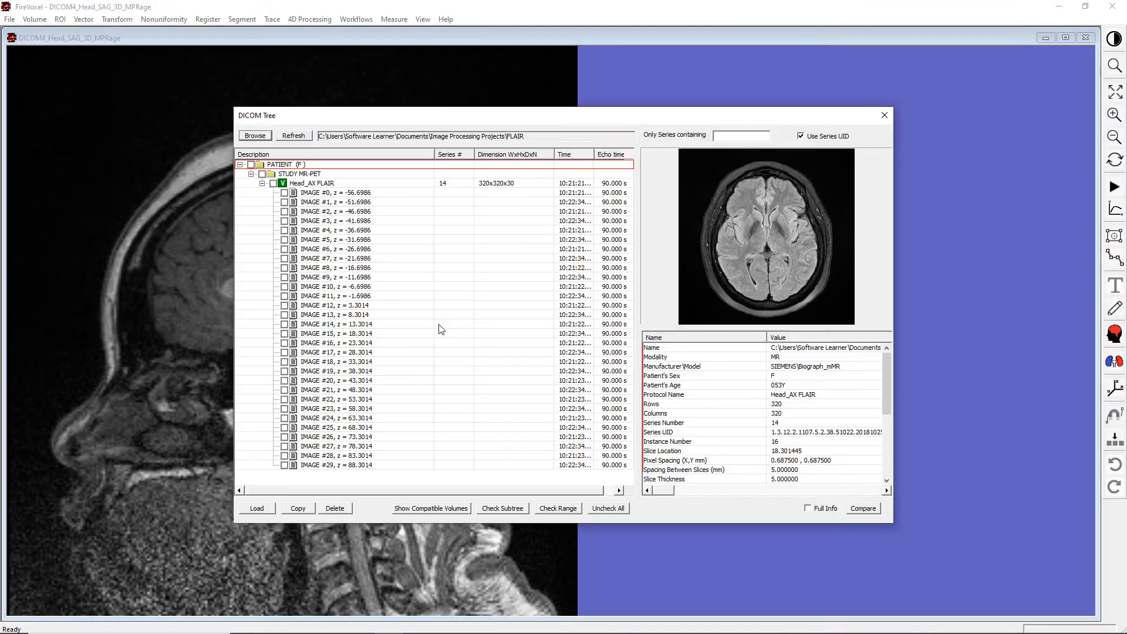
left_click(256, 508)
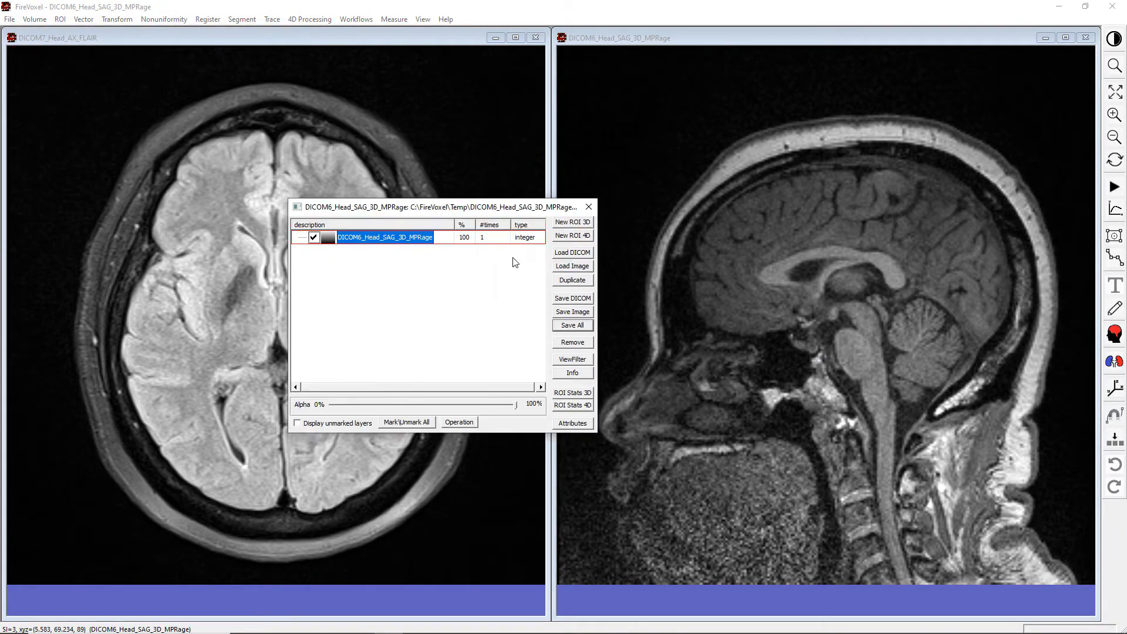
Step: Examine the DICOM info of the MPRage and FLAIR volumes, comparing slice counts, voxel sizes and orientation
left_click_drag(442, 208, 545, 392)
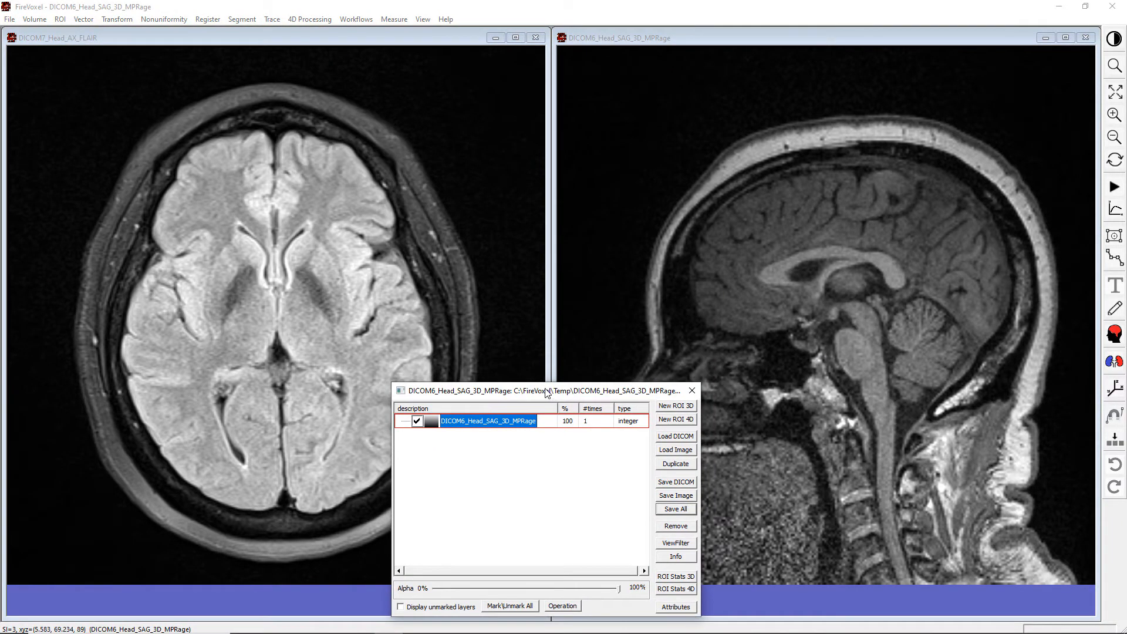
left_click(676, 560)
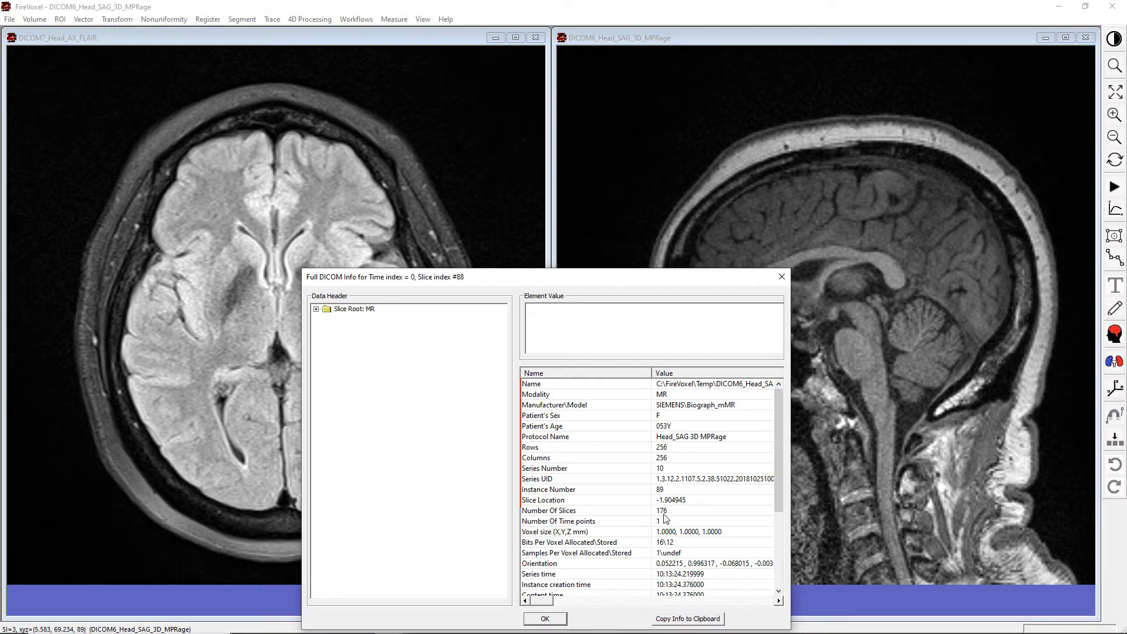
left_click(548, 618)
left_click(356, 265)
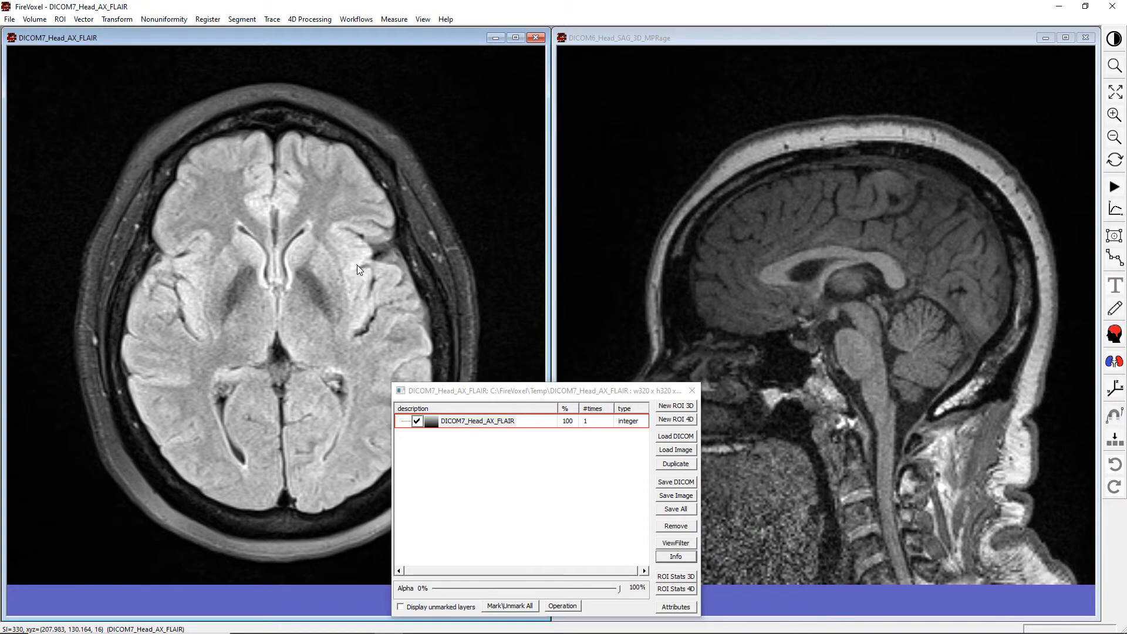
left_click(669, 558)
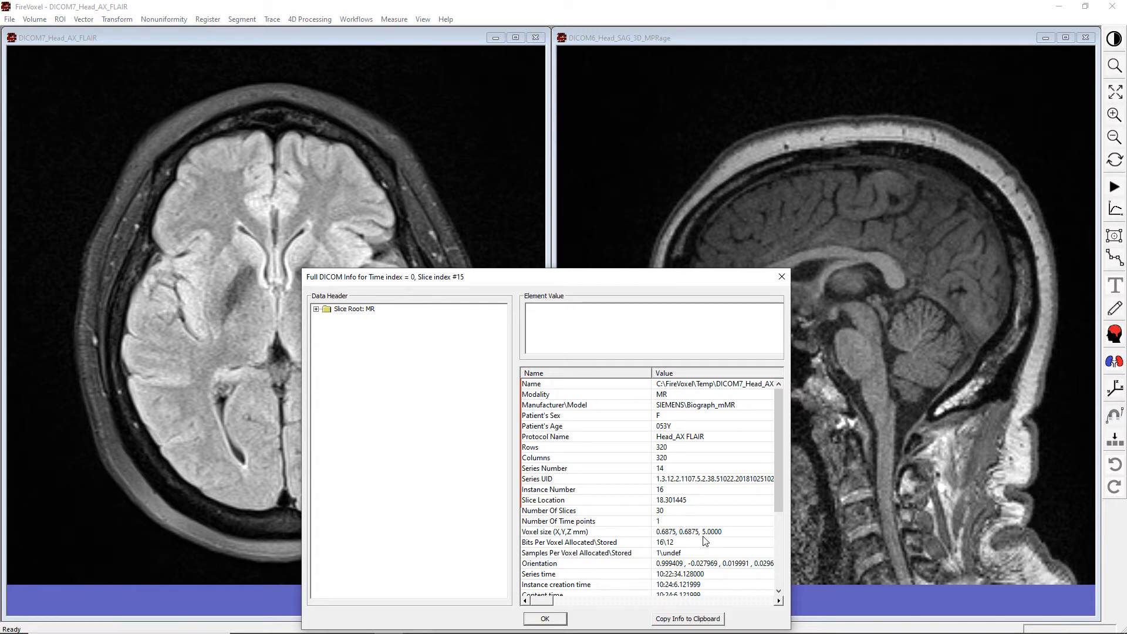
left_click(537, 619)
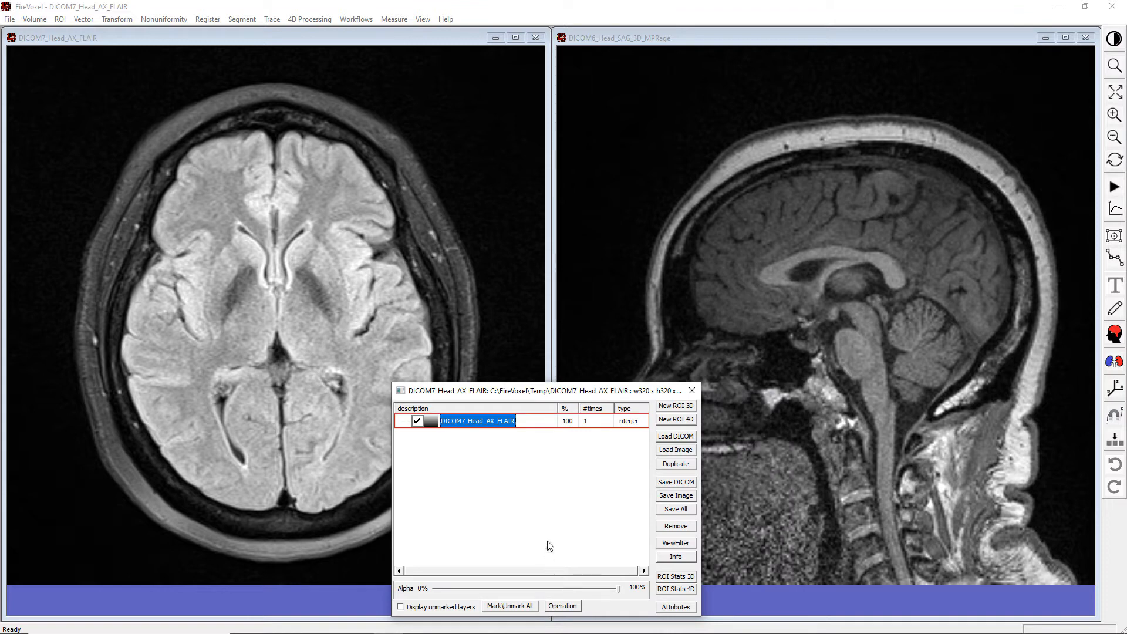
Step: Register the sagittal MPRage volume to the FLAIR document using orientation and position tags, adding the result as a new layer
left_click(850, 194)
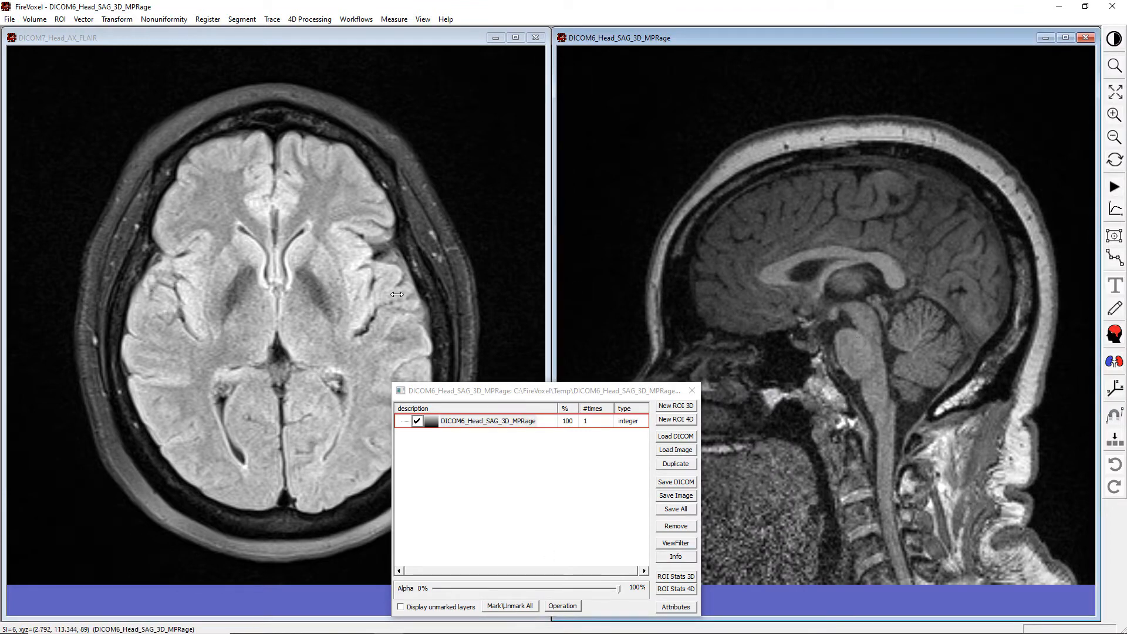
left_click(376, 291)
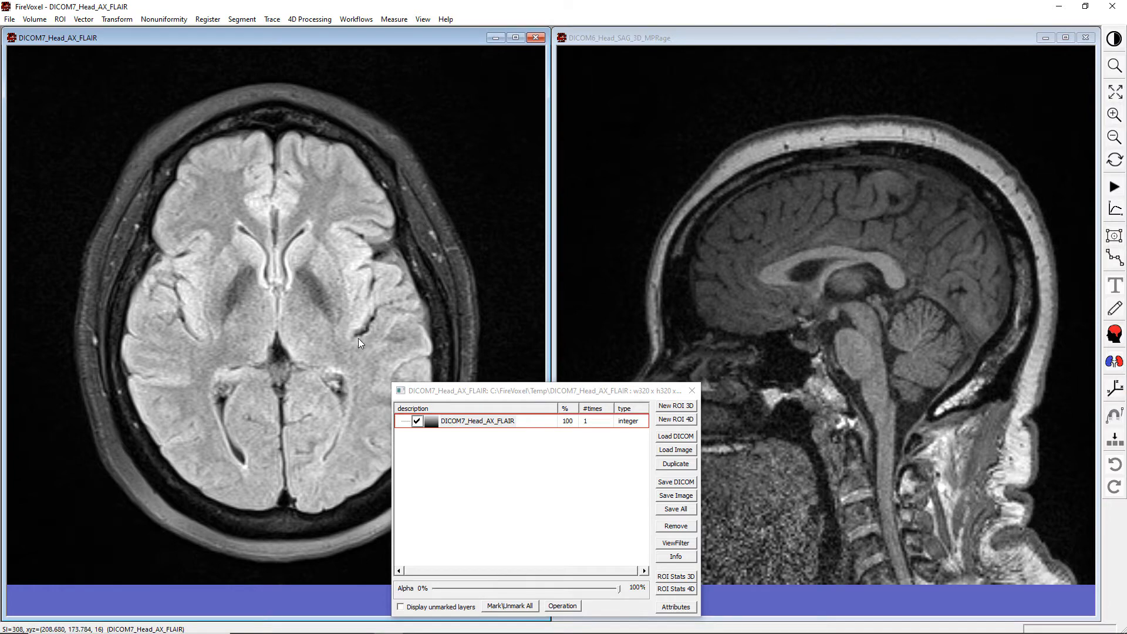
left_click(481, 507)
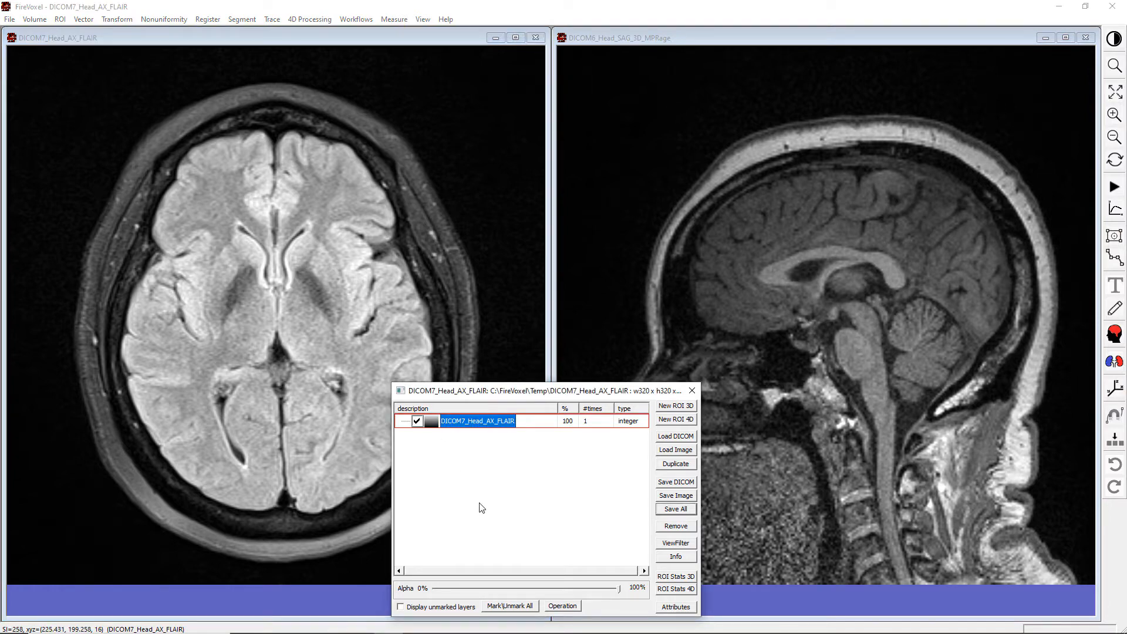
left_click(357, 34)
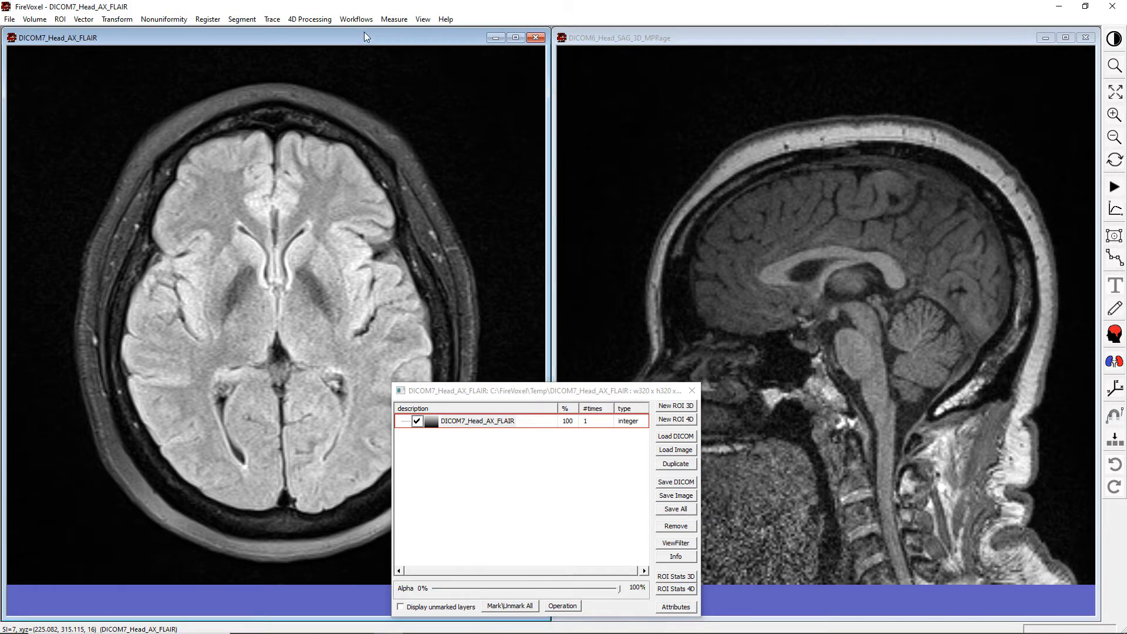
left_click(200, 20)
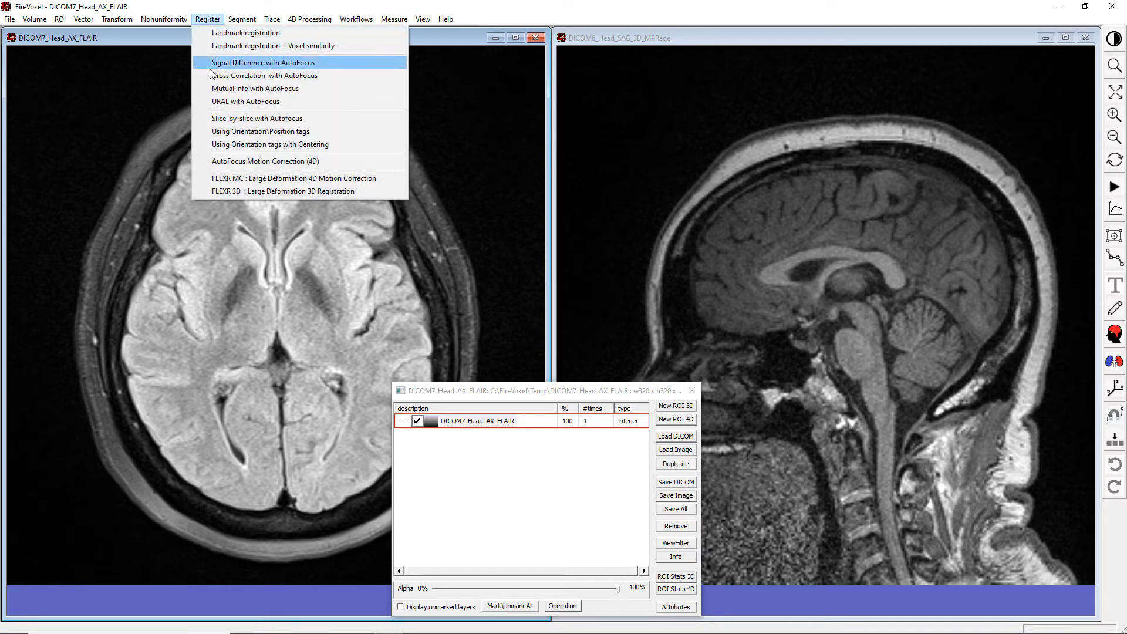
left_click(209, 131)
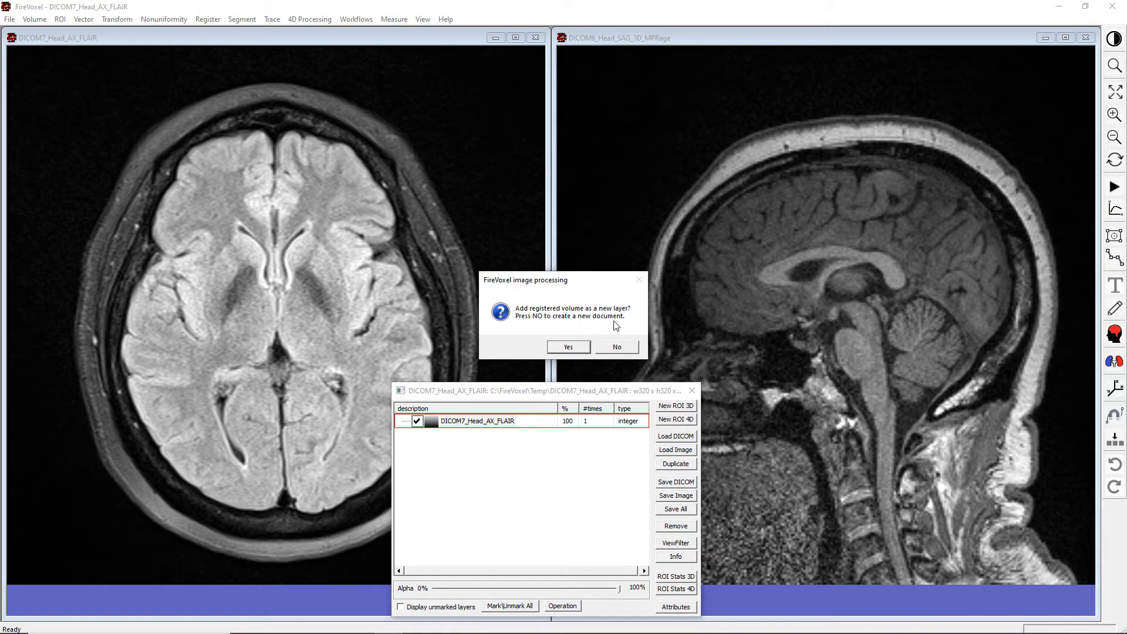
left_click(569, 347)
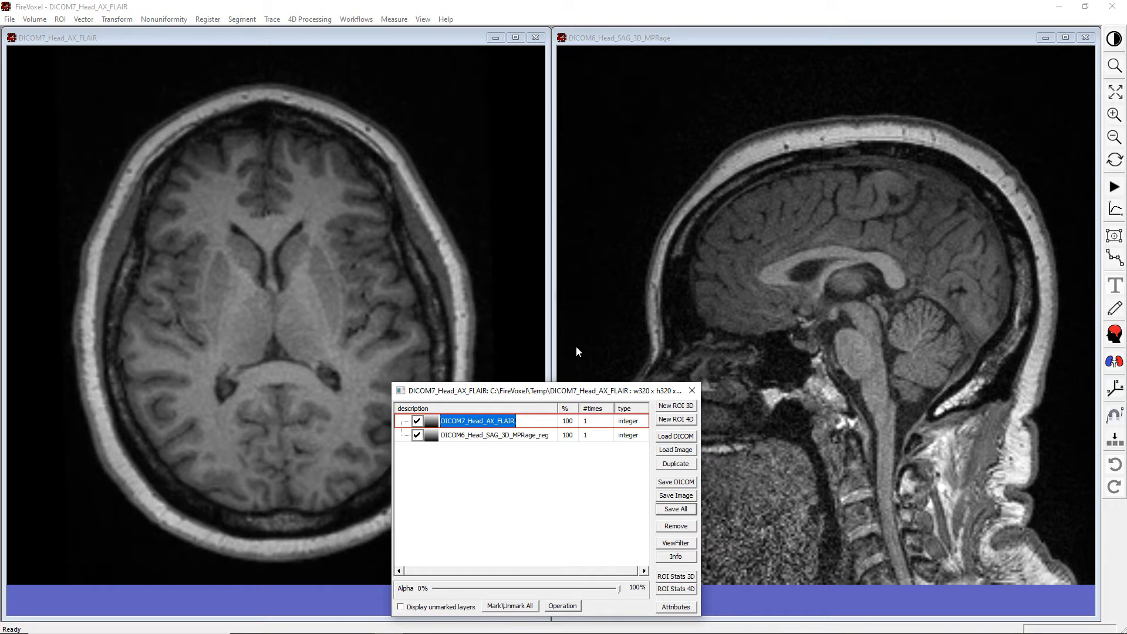
Step: Check the registered MPRage layer against FLAIR using its opacity and visibility, and remove it from the FLAIR document
left_click(545, 437)
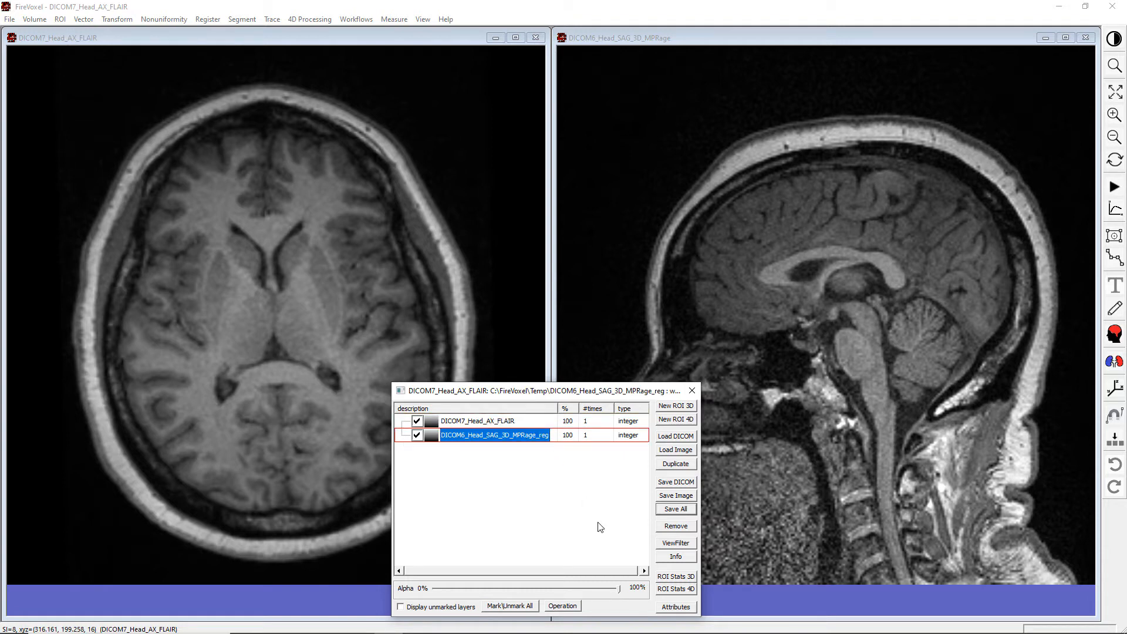
mouse_move(618, 588)
left_mouse_down()
mouse_move(482, 576)
mouse_move(448, 591)
mouse_move(632, 594)
left_mouse_up()
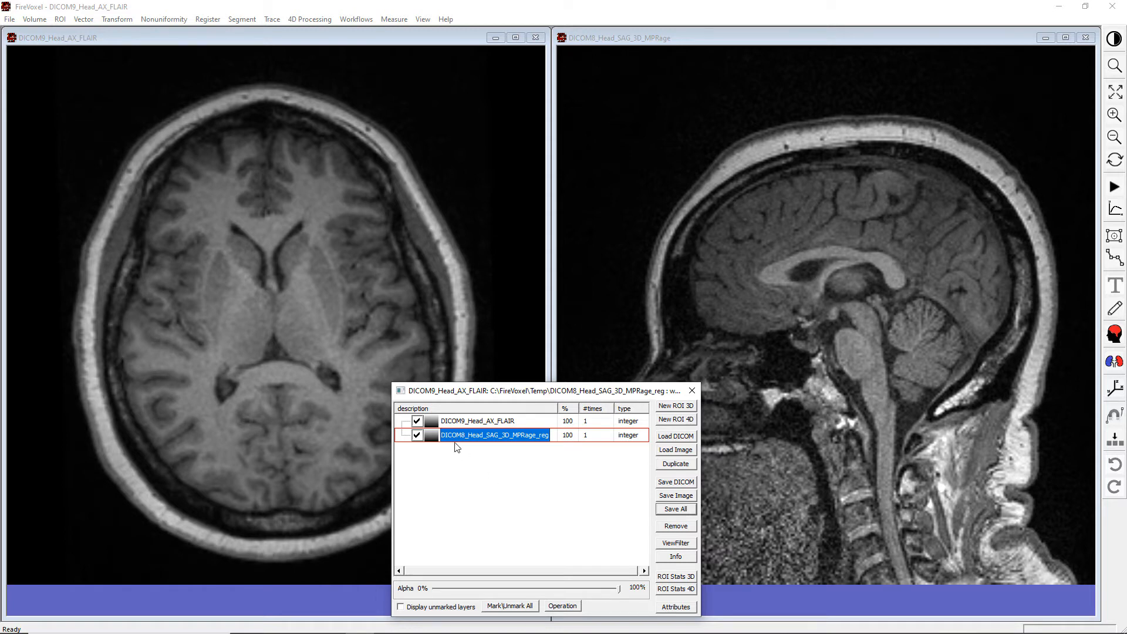
left_click(418, 435)
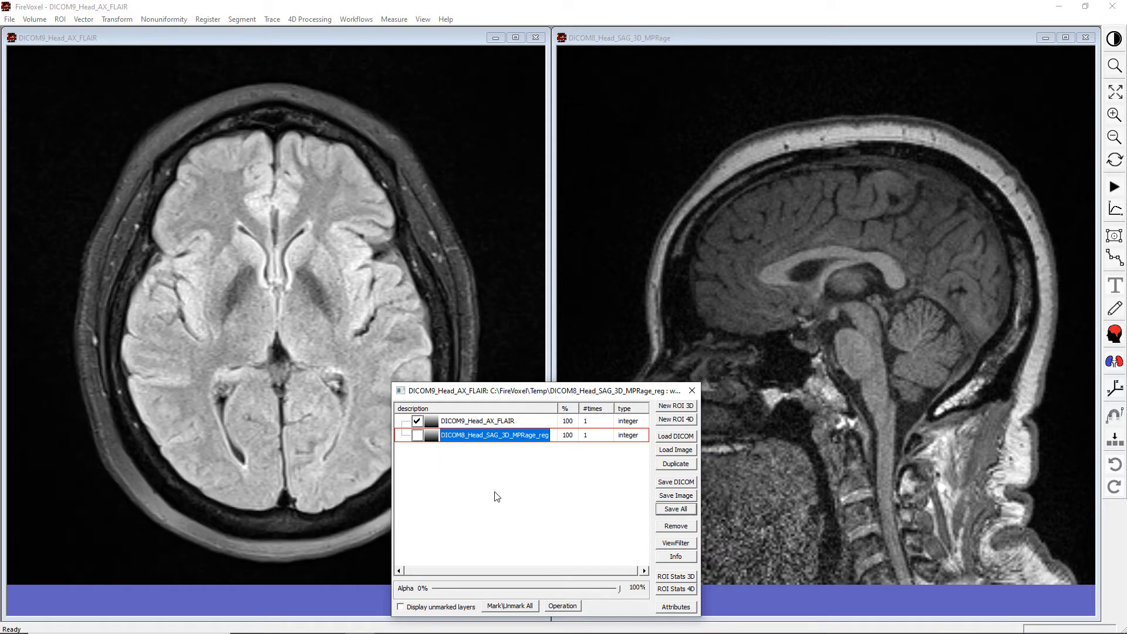
left_click(669, 527)
left_click(536, 532)
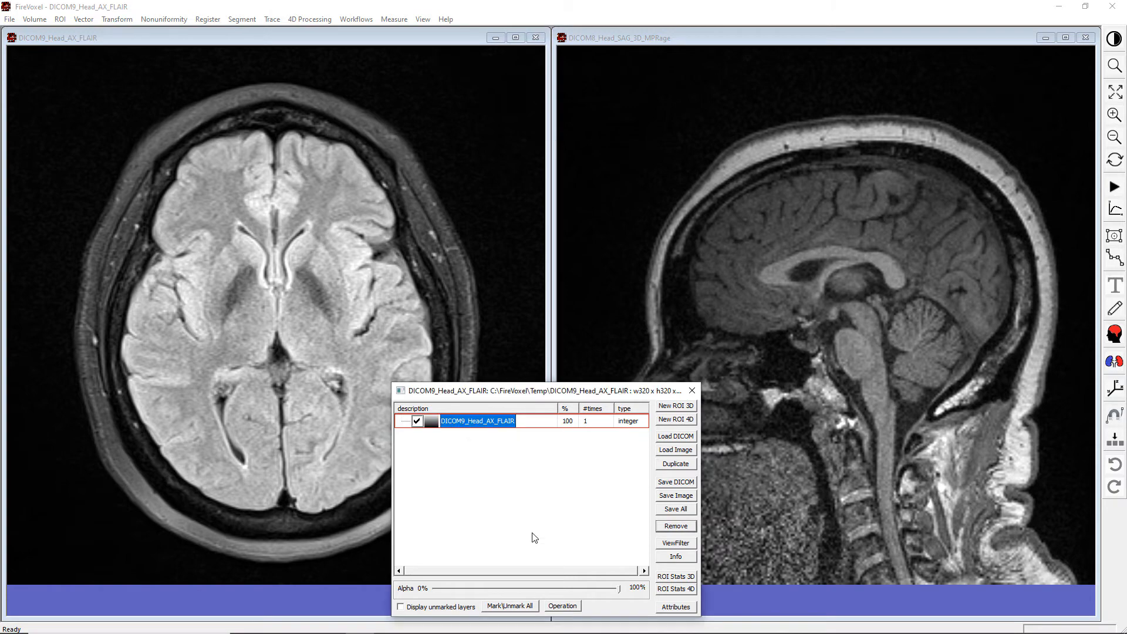
Step: Draw a rectangular seed ROI in the white matter of a lateral MPRage slice and segment the brain with EdgeWave, peel 2.9 mm, grow 6.4 mm
left_click(881, 375)
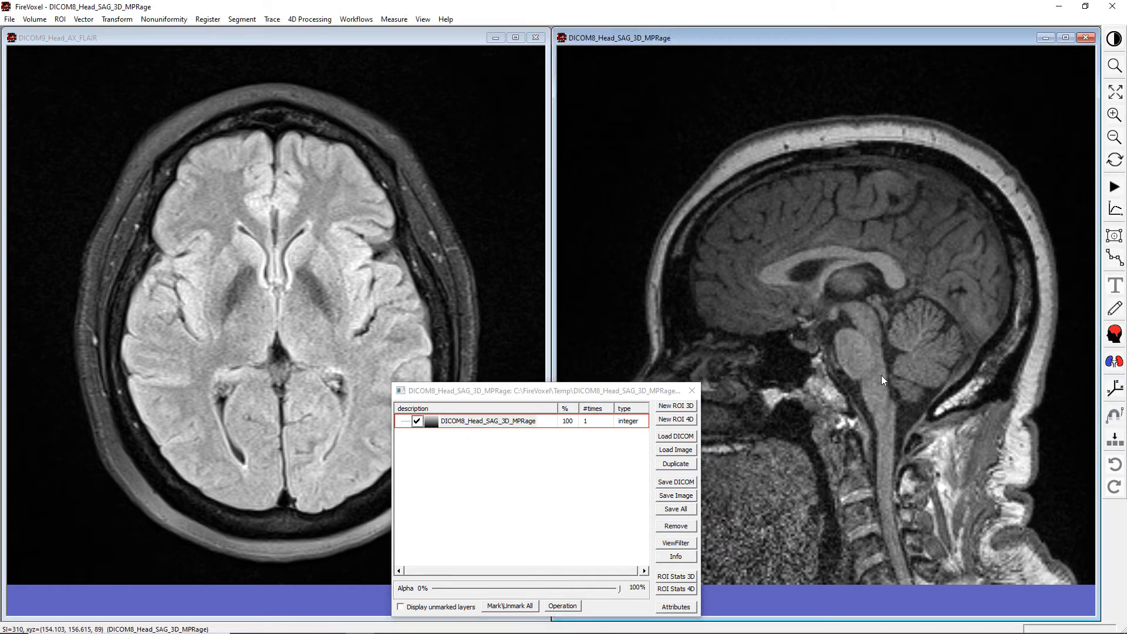
scroll(884, 370, "down", 1)
scroll(884, 370, "down", 11)
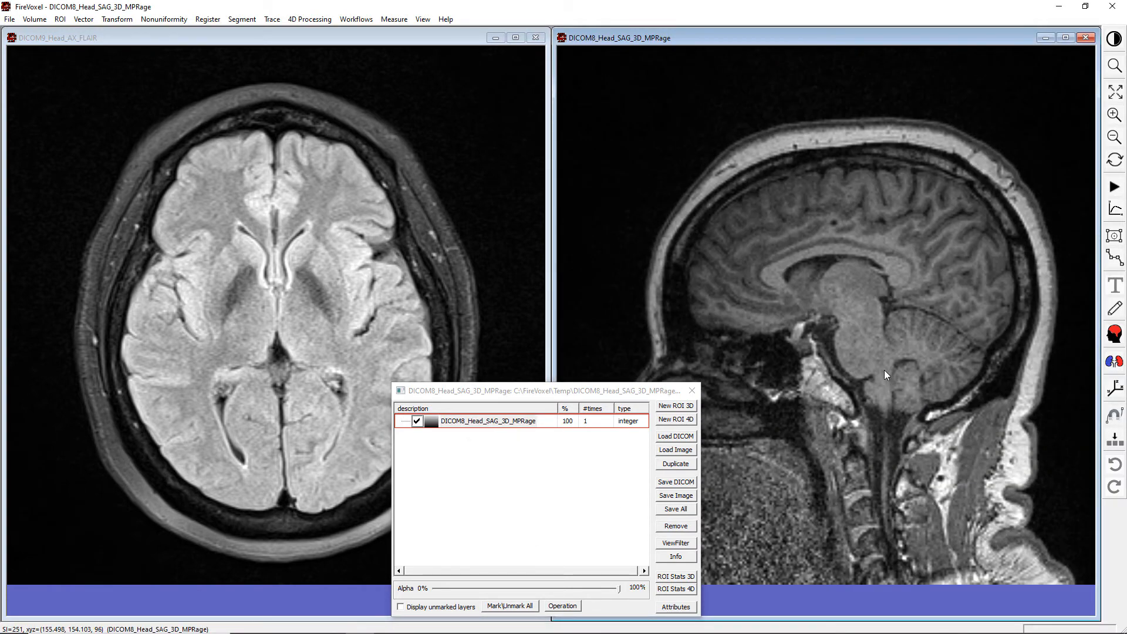
scroll(884, 369, "down", 5)
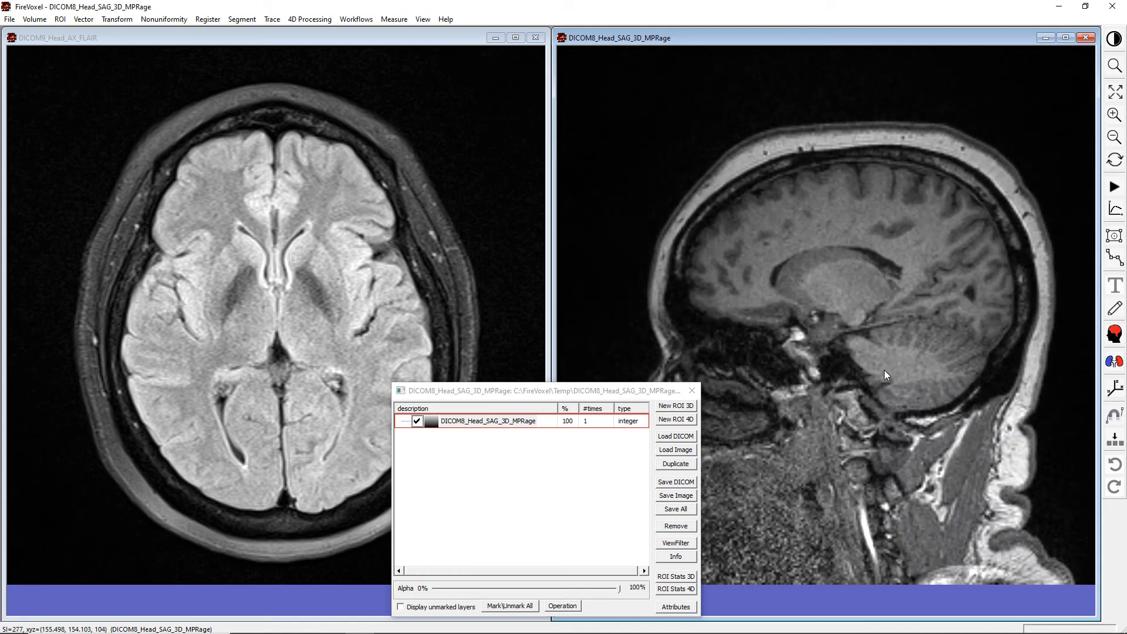
scroll(883, 370, "down", 3)
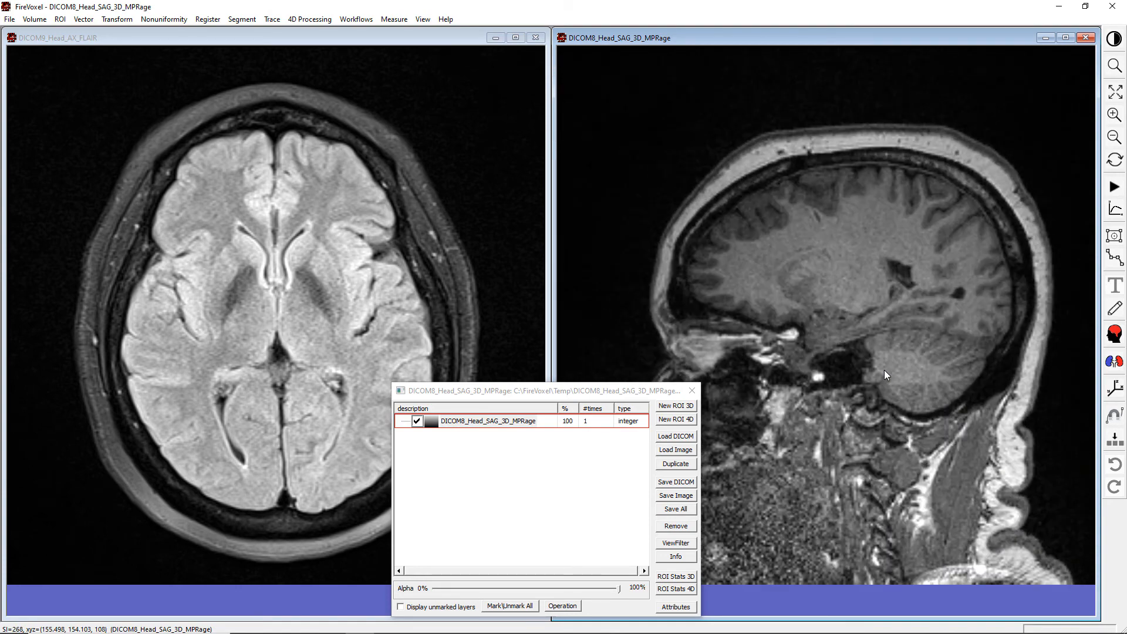
left_click(1116, 239)
left_click_drag(794, 257, 886, 223)
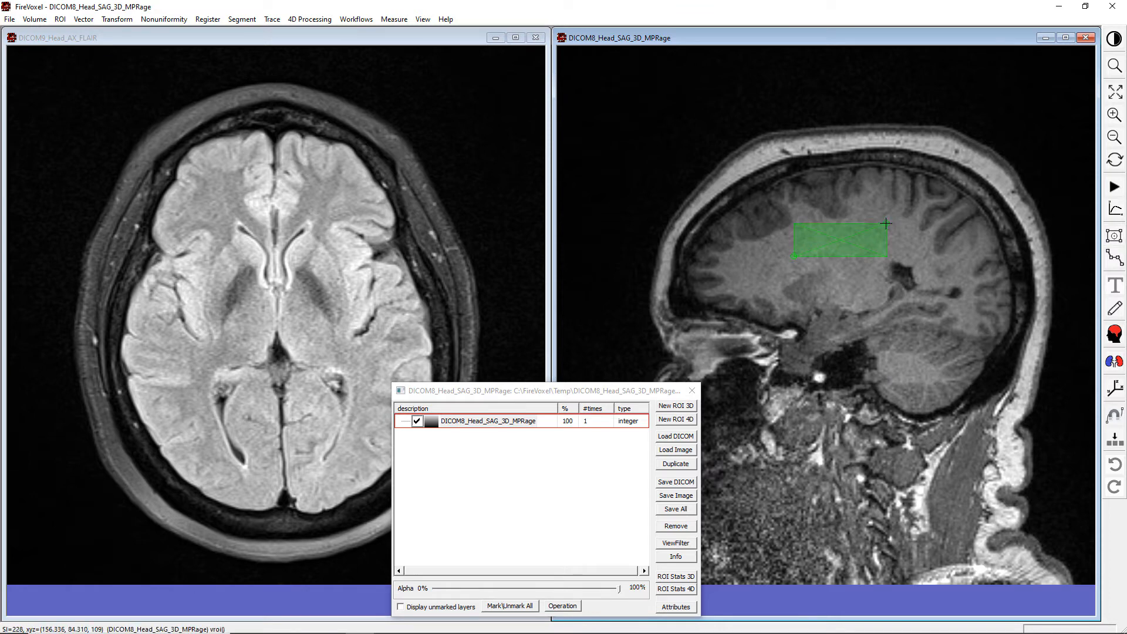
left_click(1110, 334)
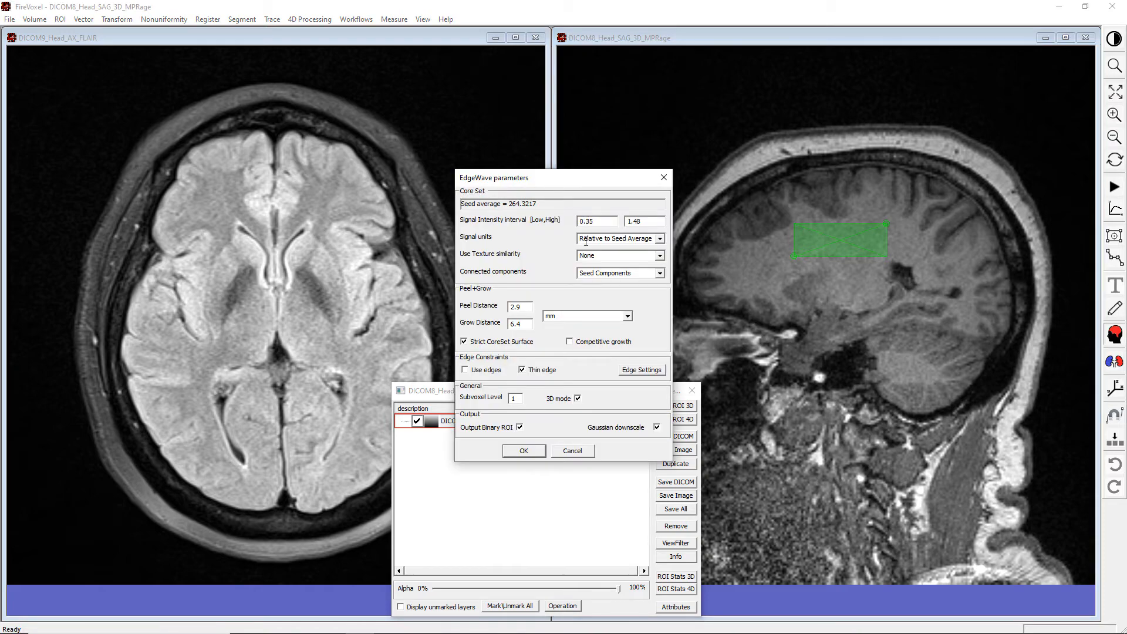
left_click(524, 451)
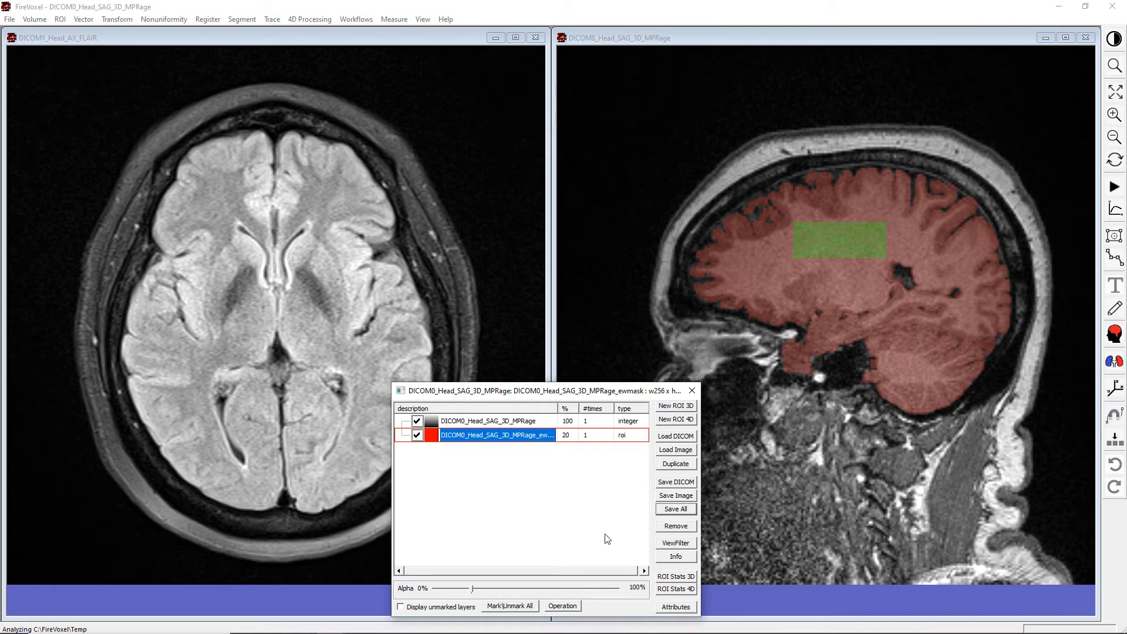
Step: Inspect the brain mask's DICOM header, checking the ImageOrientationPatient and ImagePositionPatient tags
left_click(663, 556)
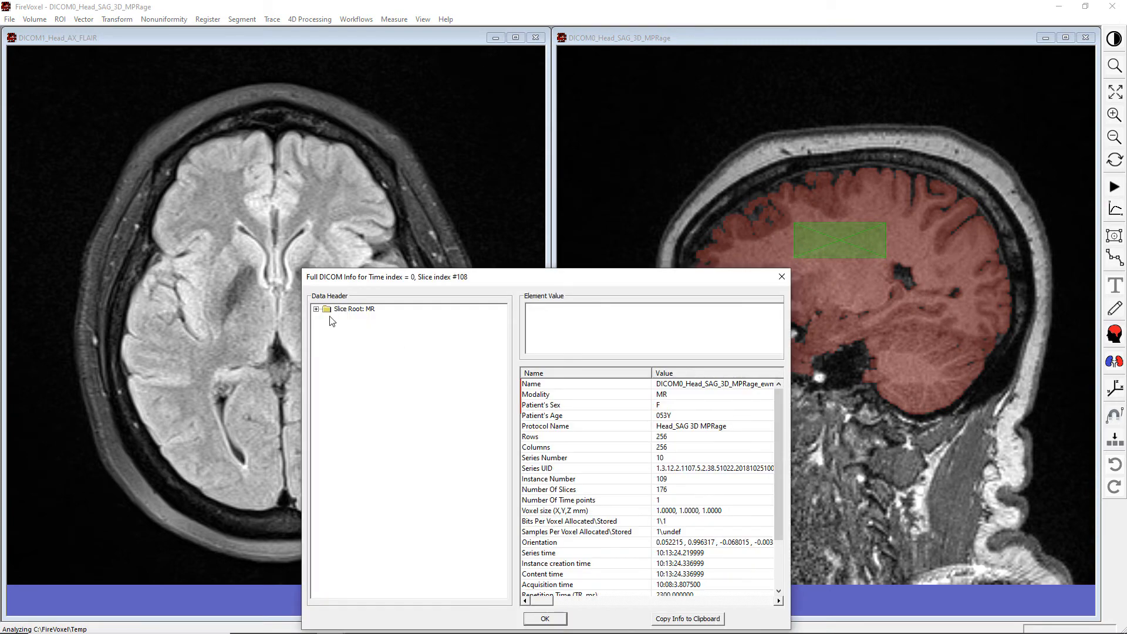
left_click(316, 308)
left_click(394, 422)
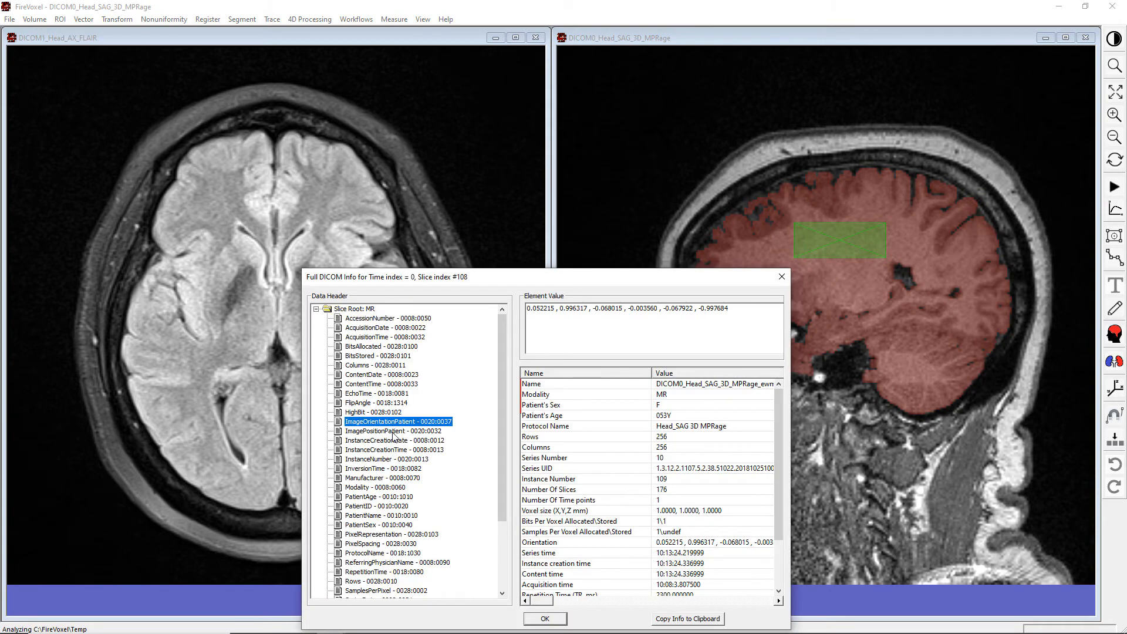
left_click(393, 432)
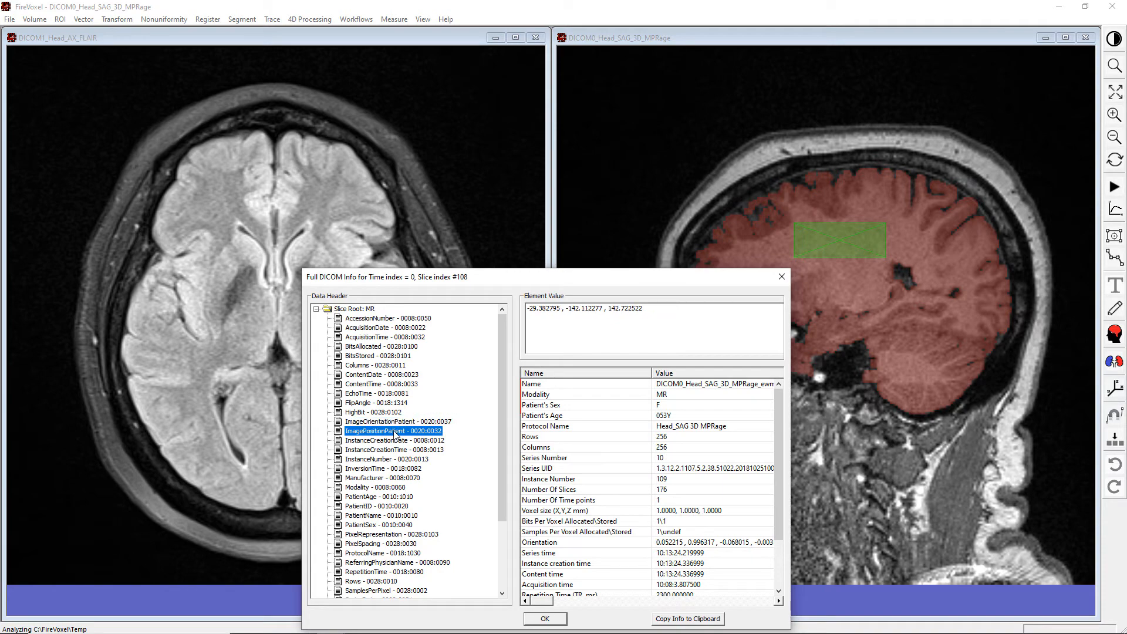
left_click(537, 617)
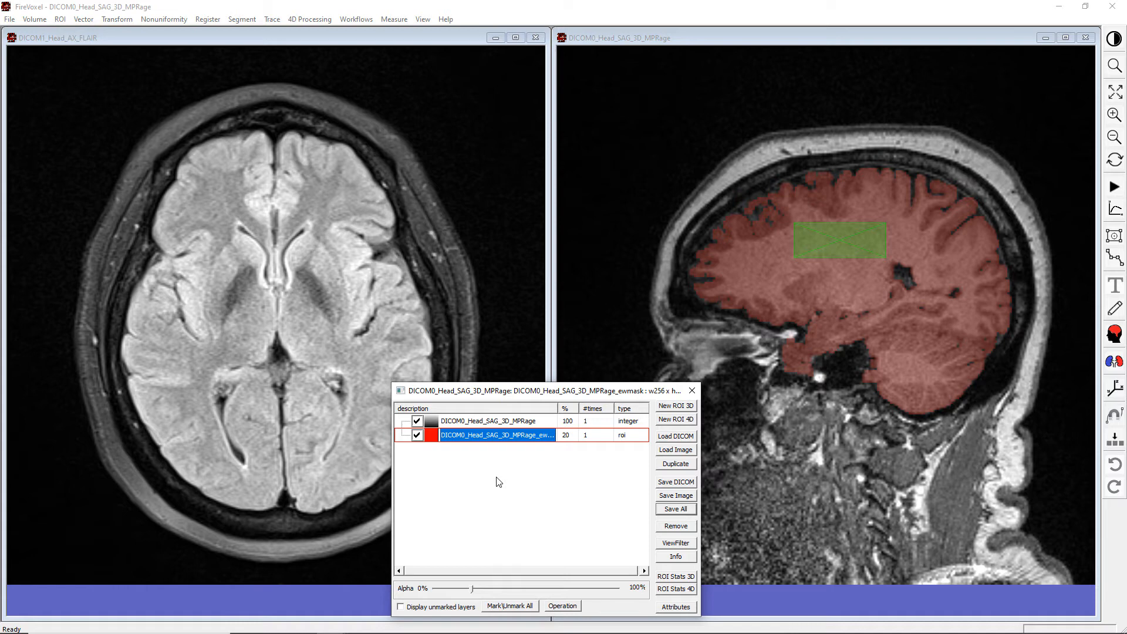
Step: Register the MPRage volume and its brain mask to FLAIR by orientation and position tags, add them as new layers, and select the registered mask
left_click(496, 421)
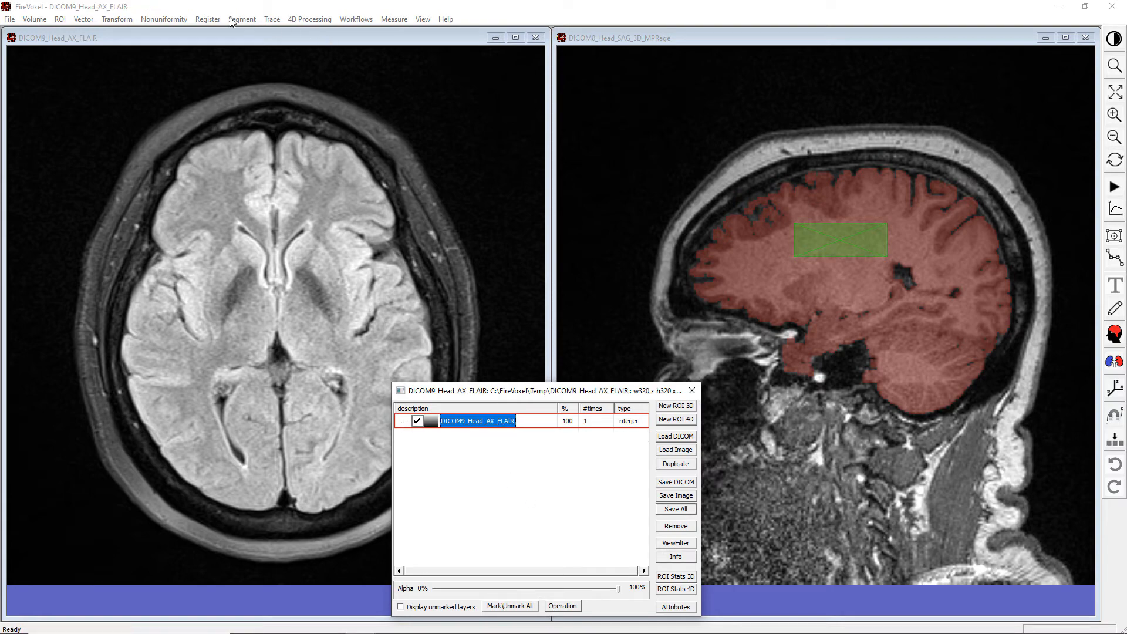
left_click(208, 19)
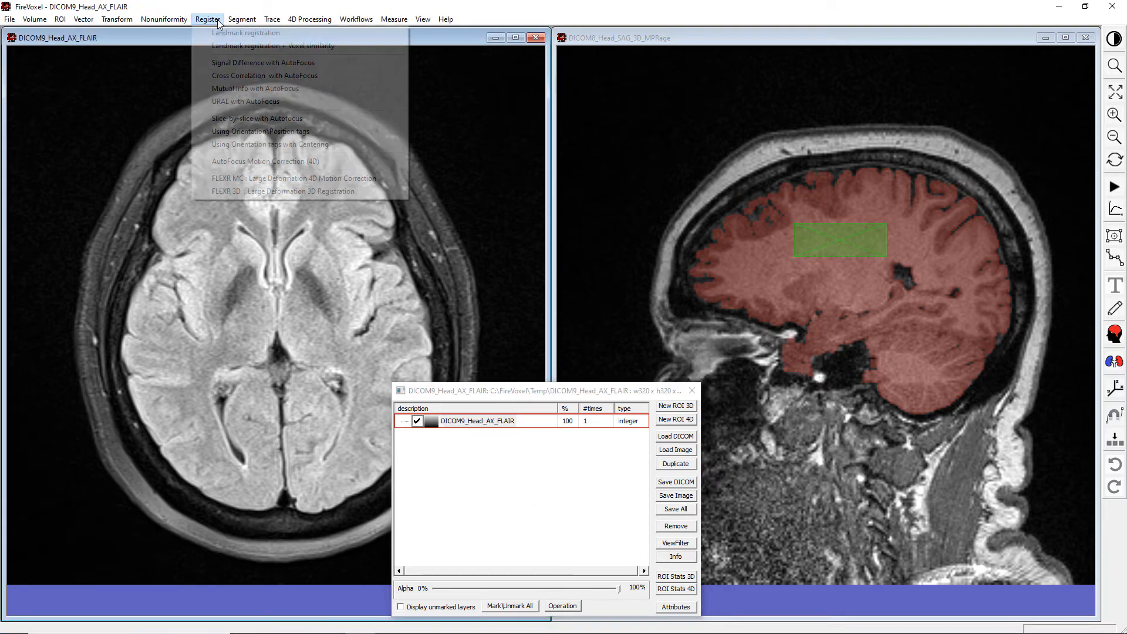
left_click(216, 132)
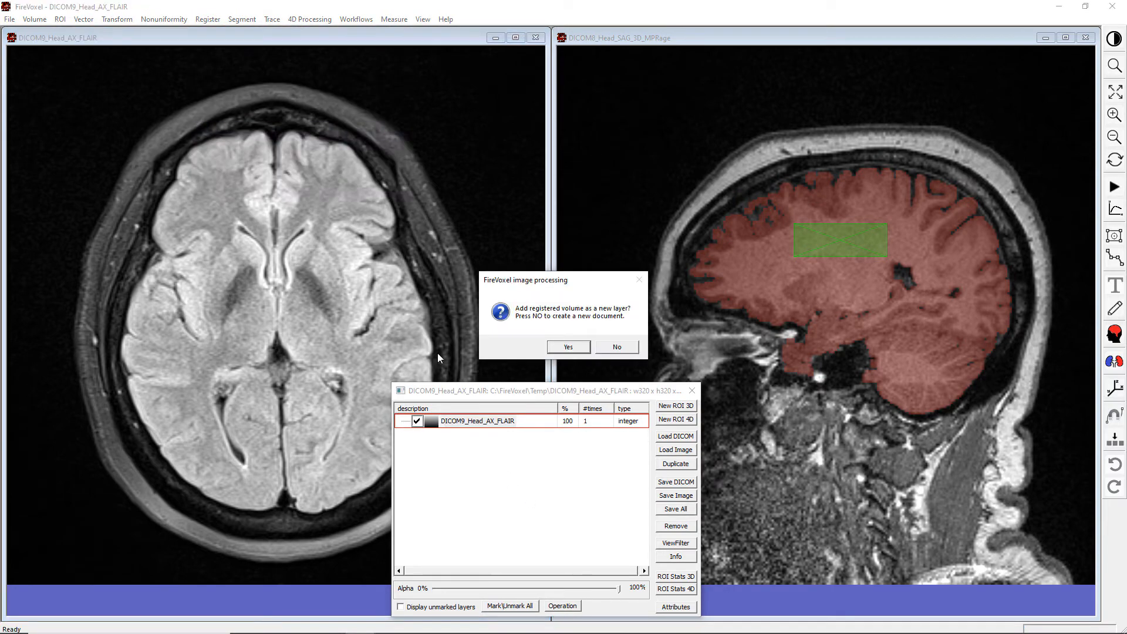
left_click(568, 347)
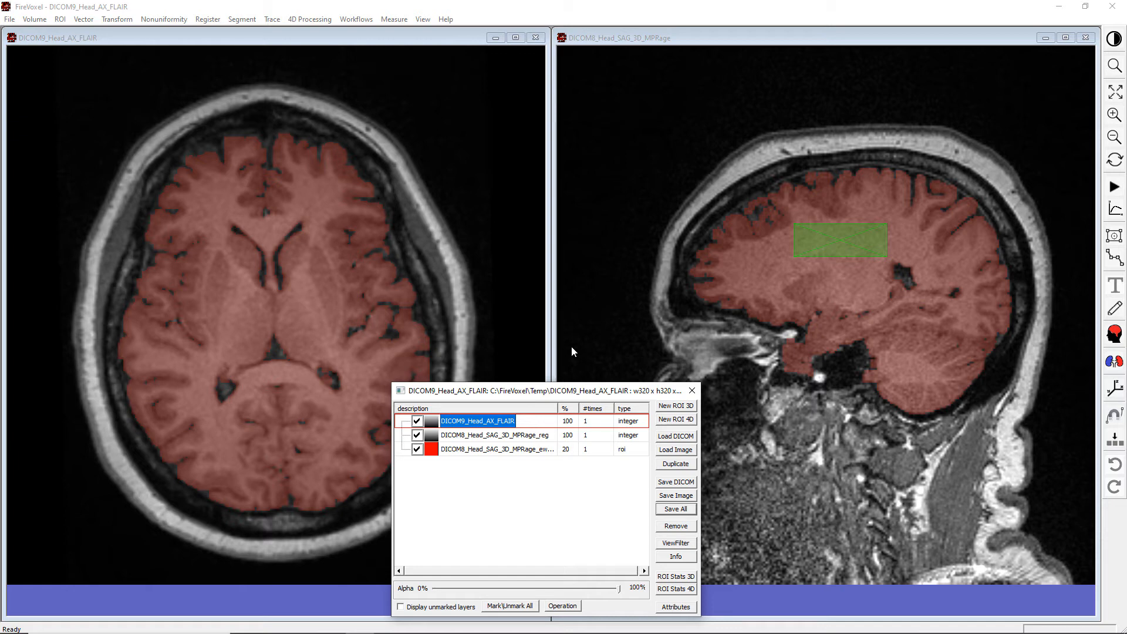
left_click(500, 451)
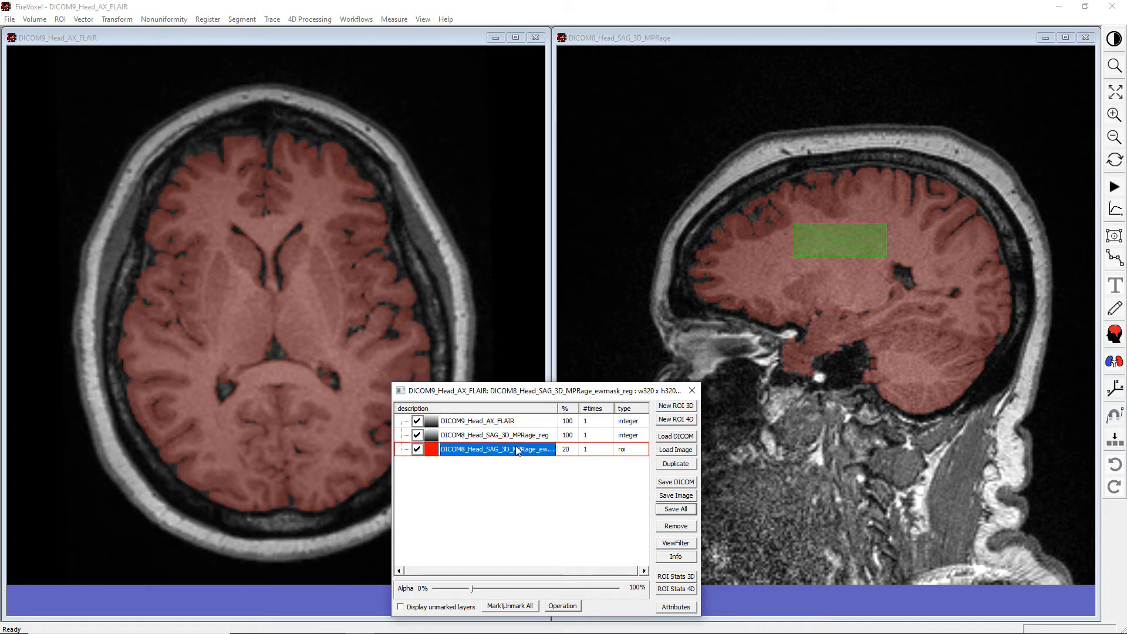
Step: Hide the brain mask in the sagittal MPRage document and check the MPRage layer's ImageOrientationPatient and ImagePositionPatient tags in its DICOM header
mouse_move(558, 408)
left_mouse_down()
mouse_move(599, 408)
mouse_move(557, 410)
left_mouse_up()
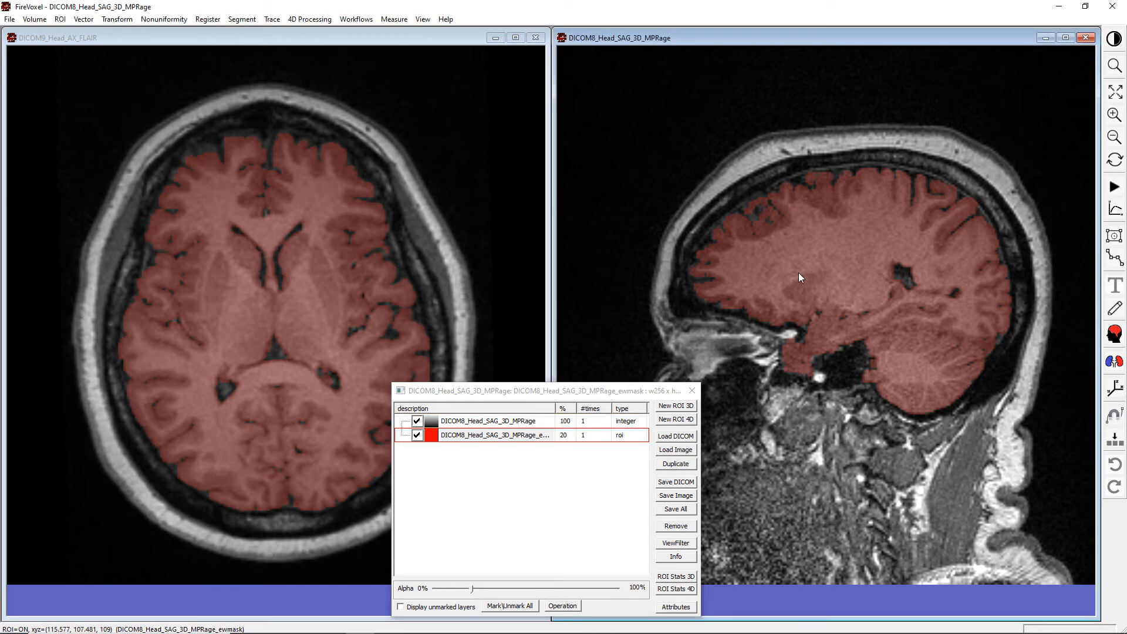
left_click(418, 435)
left_click(457, 422)
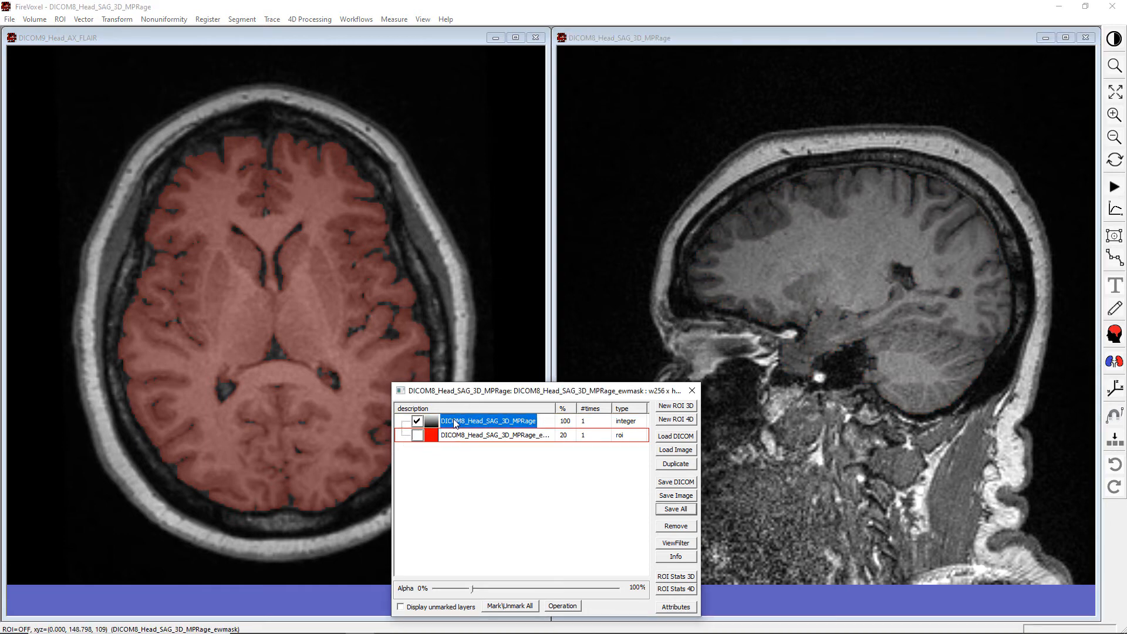
left_click(667, 561)
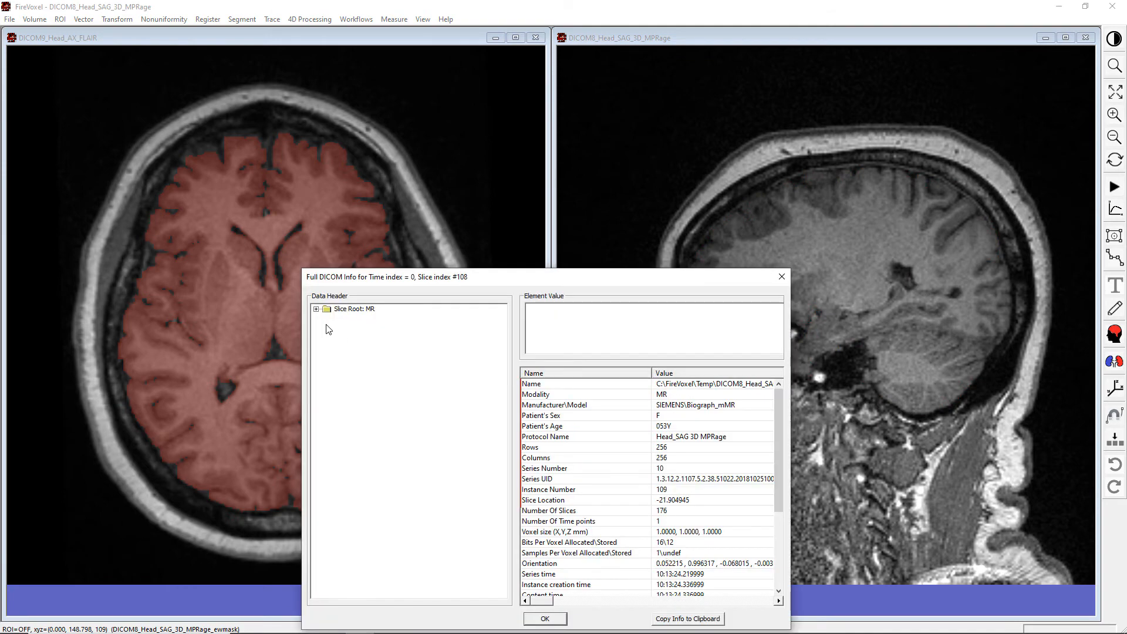
left_click(316, 309)
left_click_drag(499, 320, 496, 365)
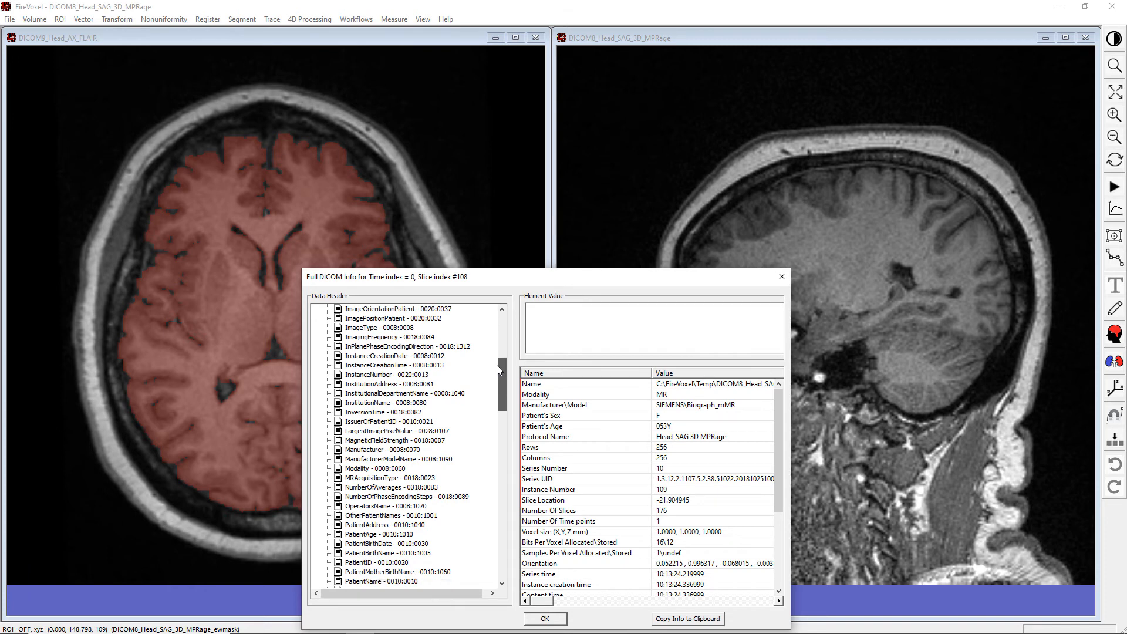
left_click(378, 310)
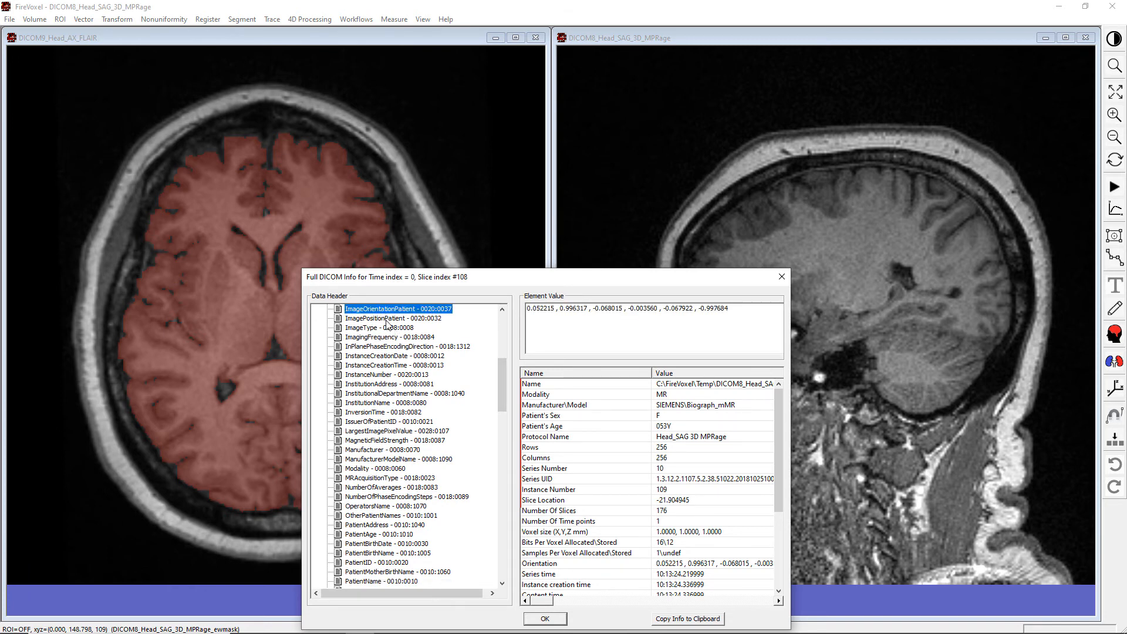
left_click(387, 318)
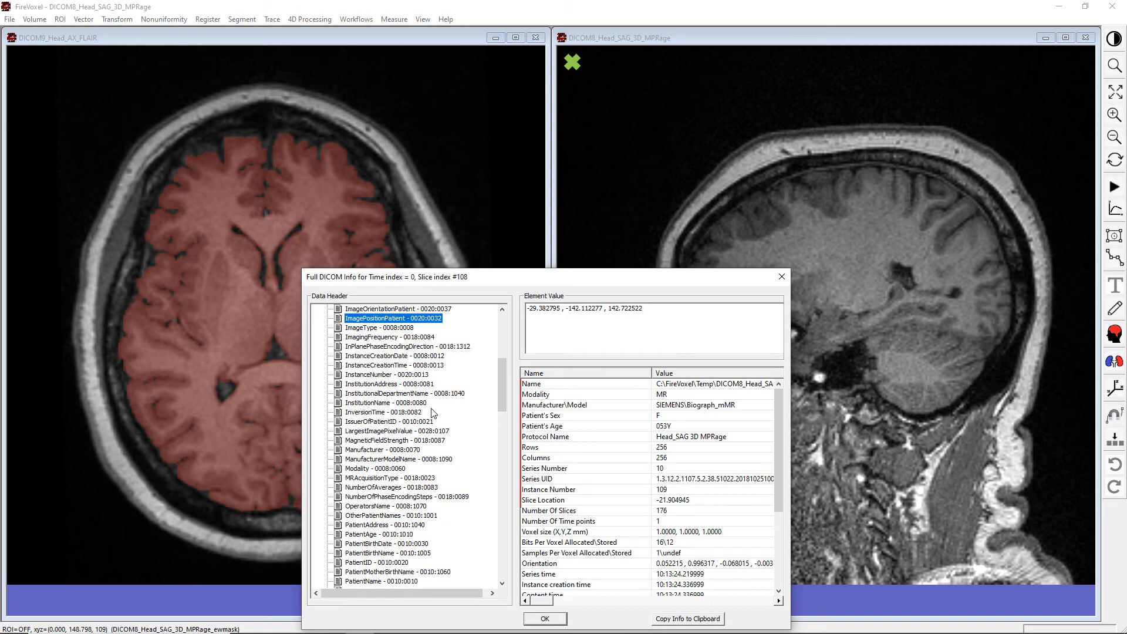
left_click(413, 308)
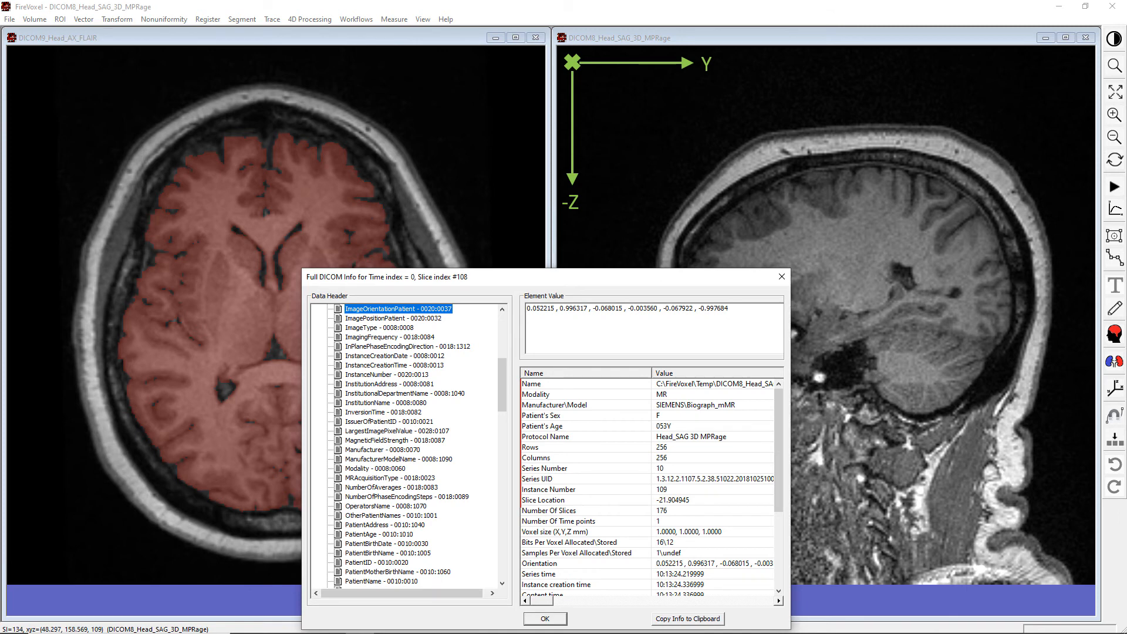
left_click(557, 621)
Step: Hide the registered mask and MPRage layers in the FLAIR document and check the FLAIR layer's ImageOrientationPatient tag in its DICOM header
left_click(407, 307)
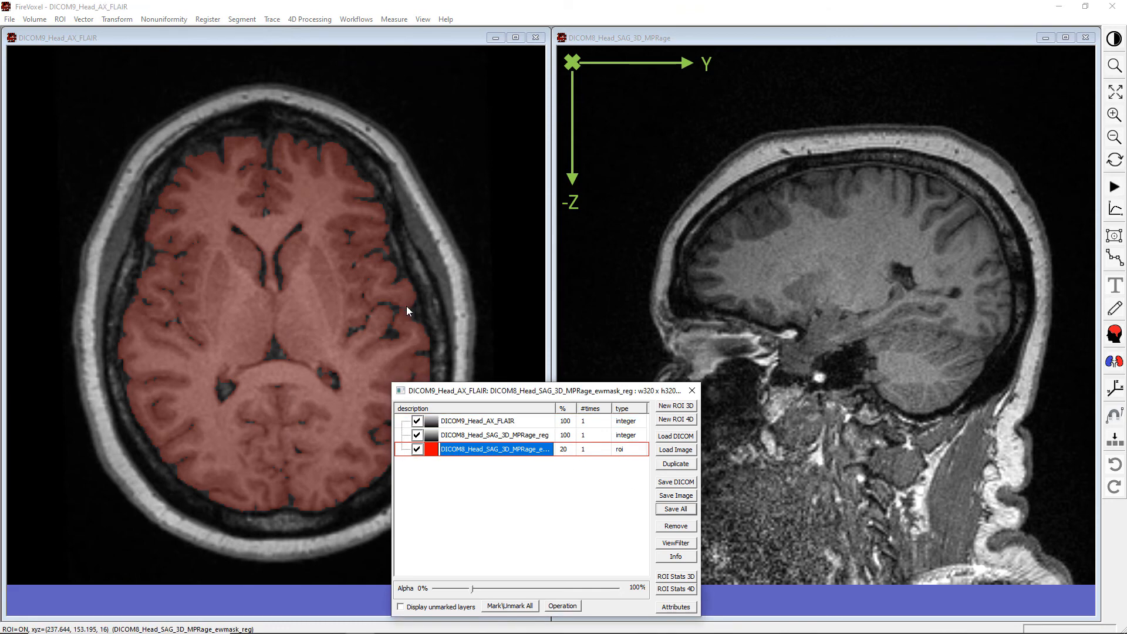
left_click(417, 450)
left_click(417, 435)
left_click(459, 421)
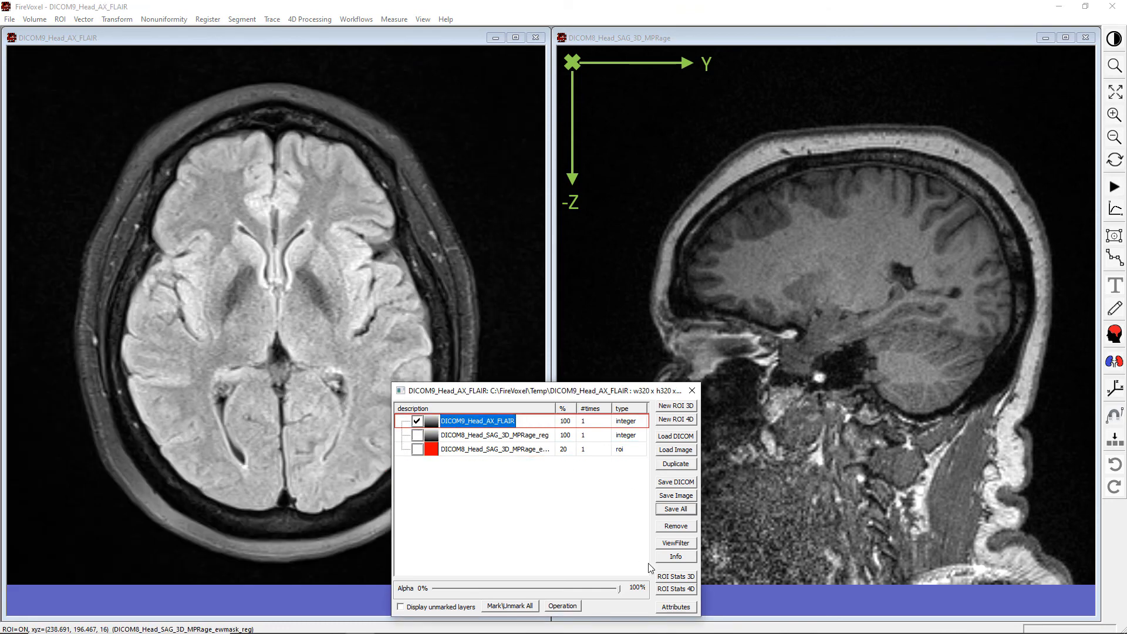
left_click(675, 557)
left_click(316, 309)
left_click(368, 553)
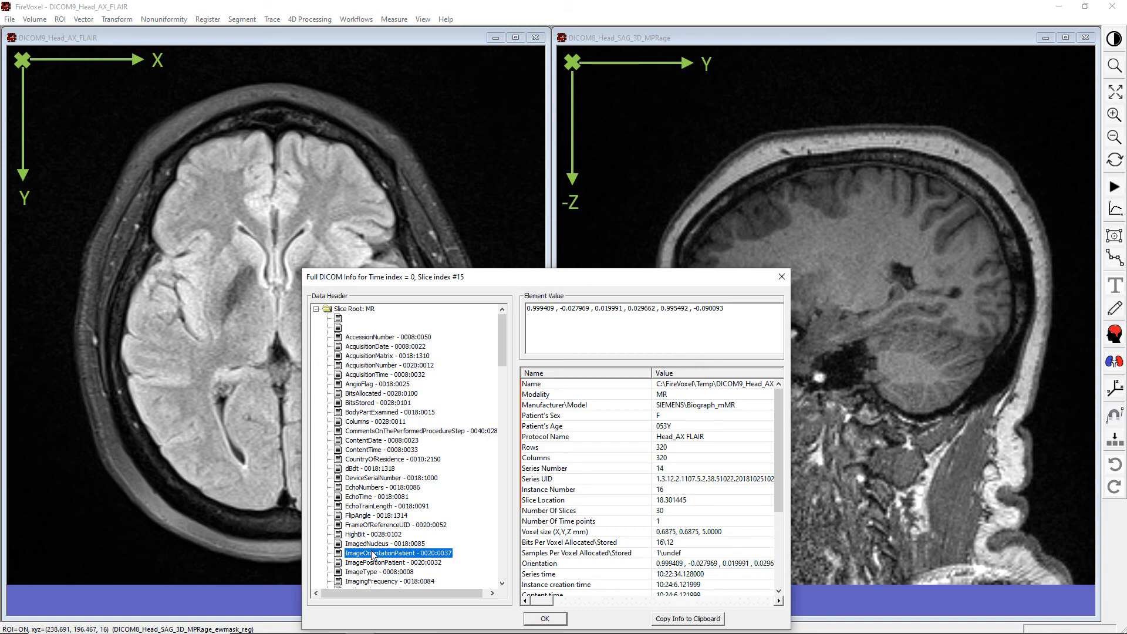
left_click(561, 621)
Step: Show the registered MPRage layer over FLAIR and check the ImageOrientationPatient tag in its DICOM header
left_click(417, 435)
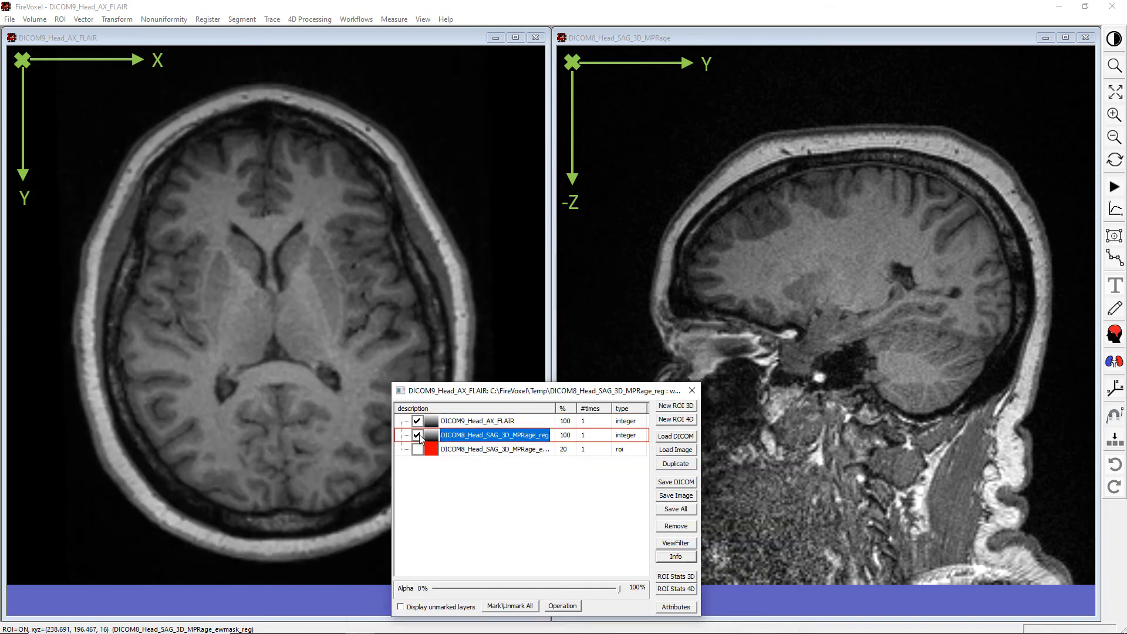
left_click(675, 556)
left_click(317, 310)
left_click(400, 543)
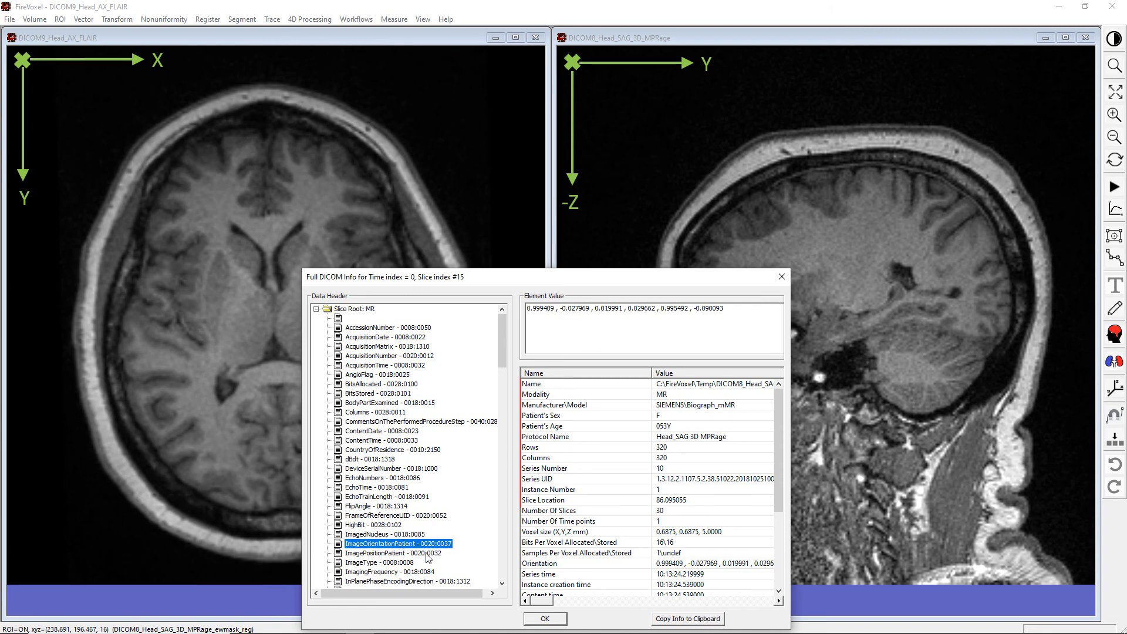
left_click(536, 621)
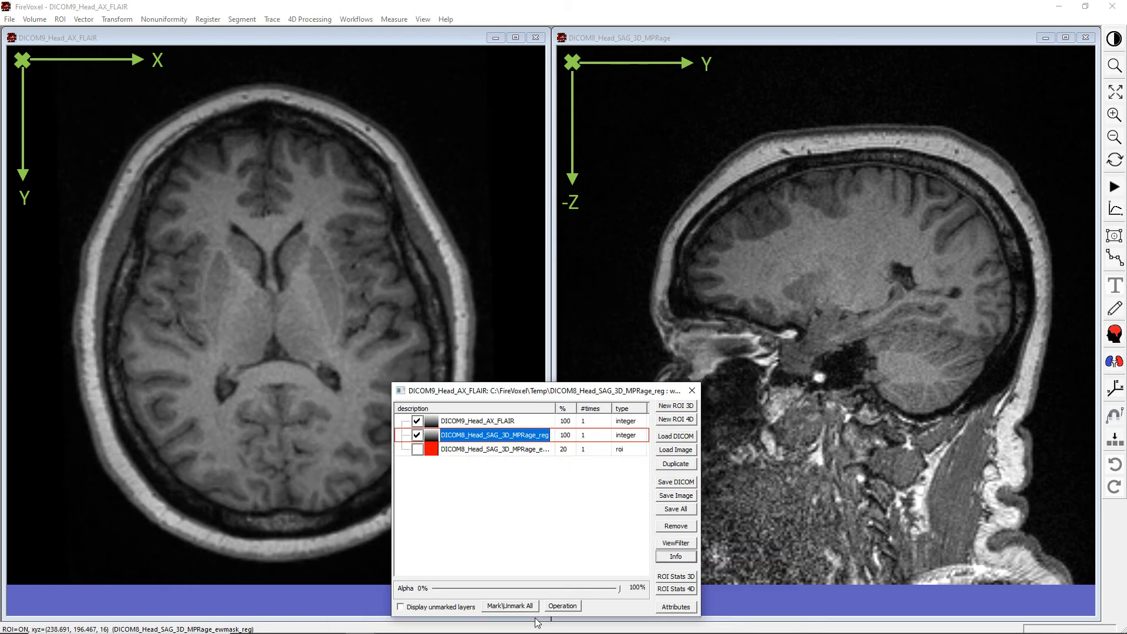